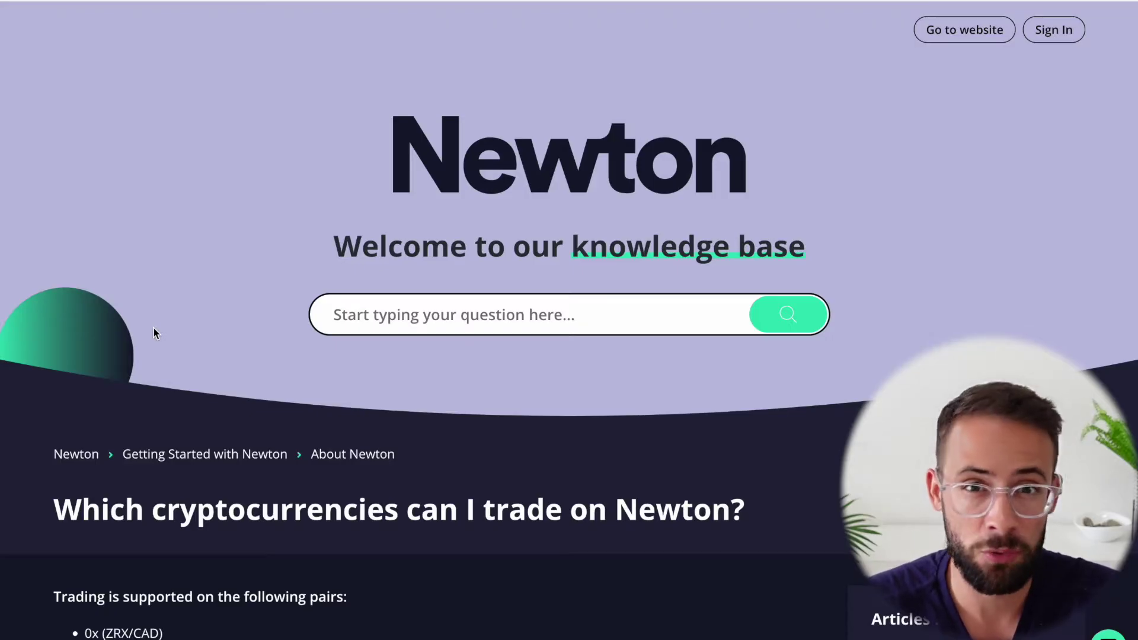
# Scroll up and down through the Newton coin price list to review the listed coins.
pyautogui.scroll(-9, 153, 329)
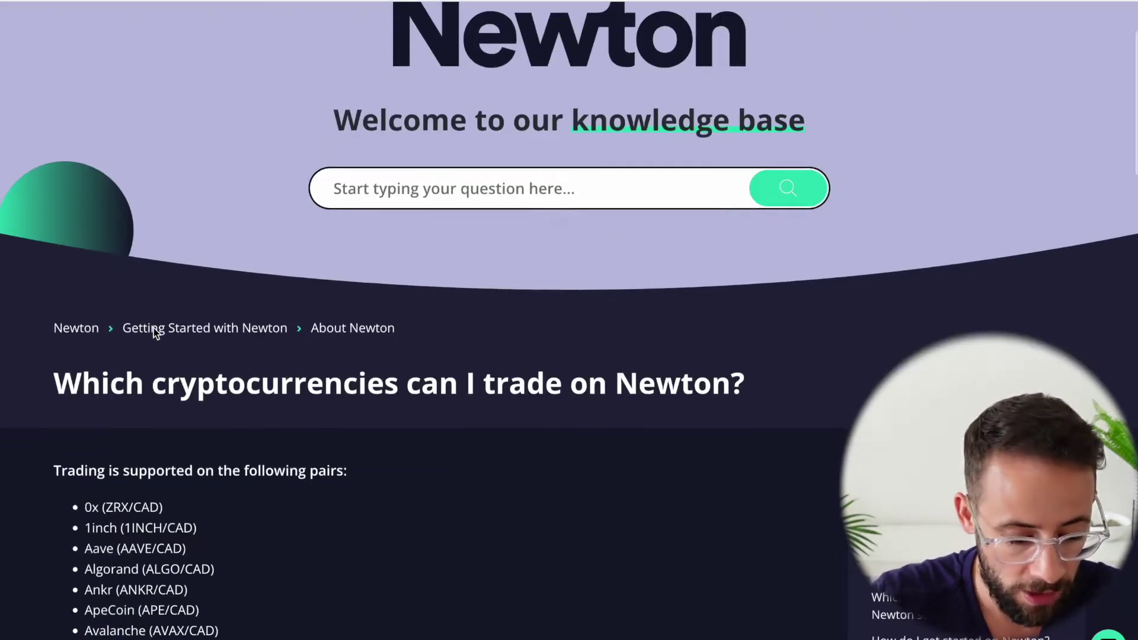
pyautogui.scroll(-1, 153, 327)
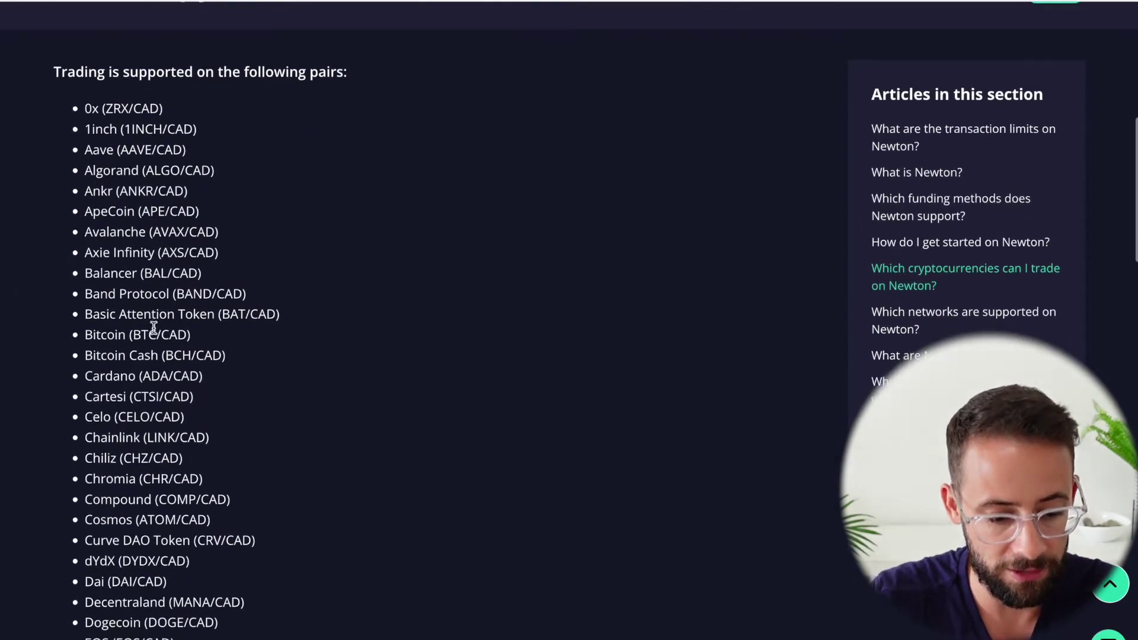
pyautogui.scroll(-1, 233, 371)
pyautogui.scroll(-6, 233, 371)
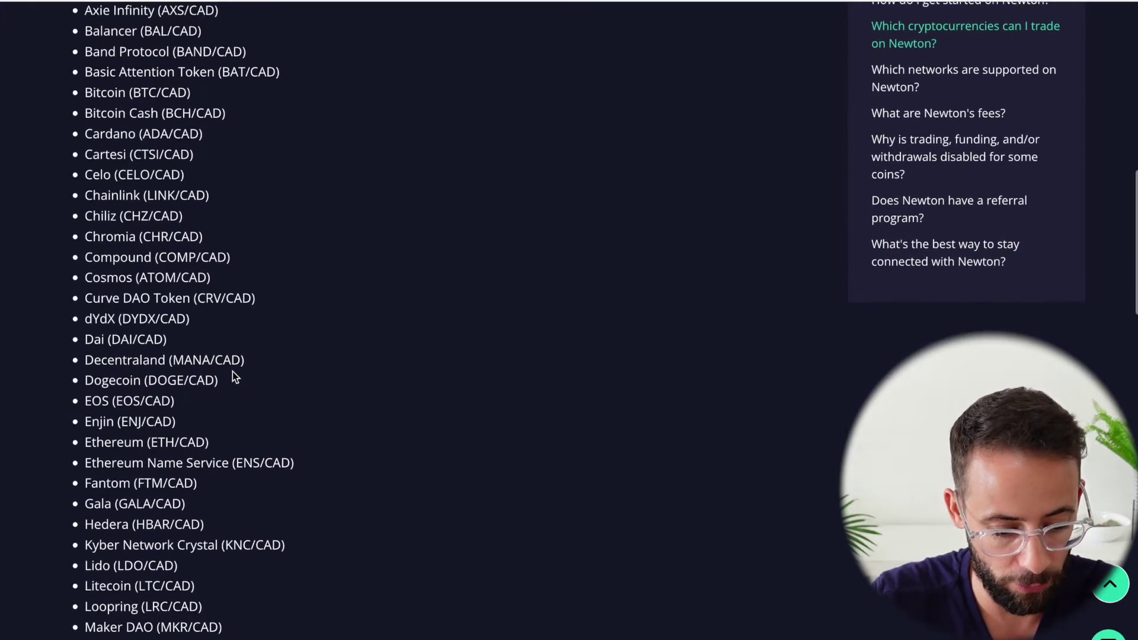
pyautogui.scroll(-4, 233, 371)
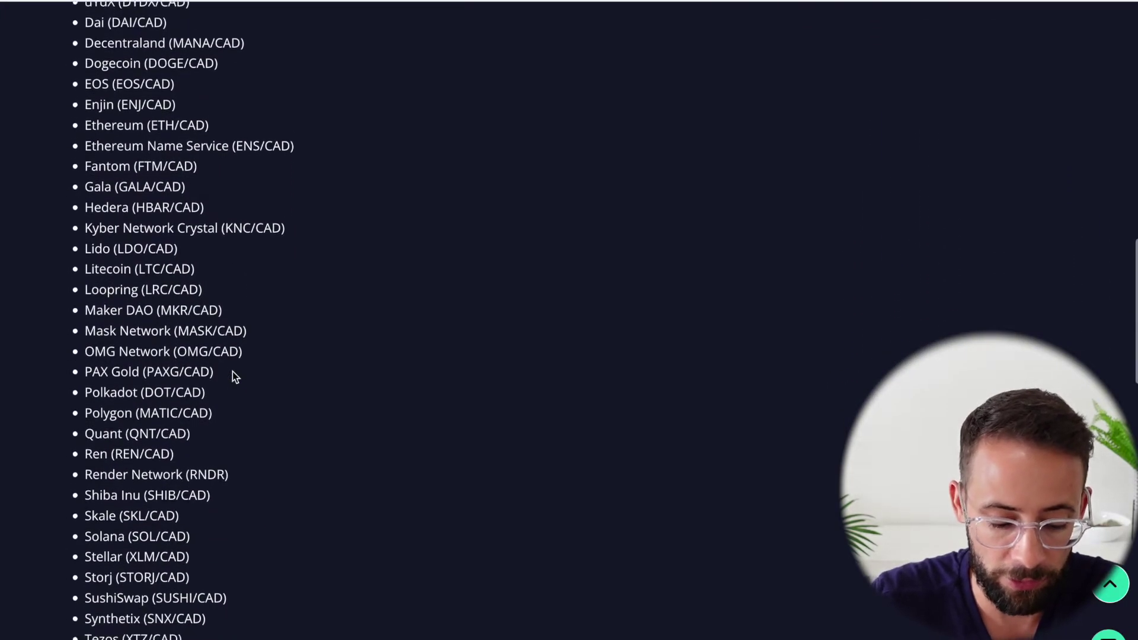
pyautogui.scroll(-1, 232, 371)
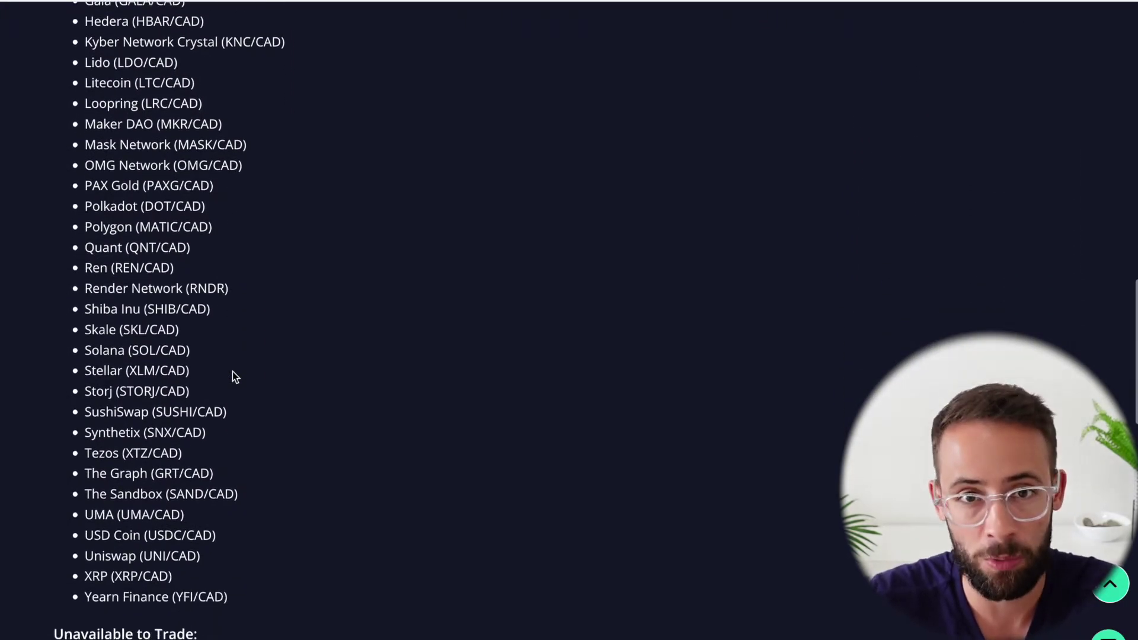
pyautogui.scroll(-1, 233, 371)
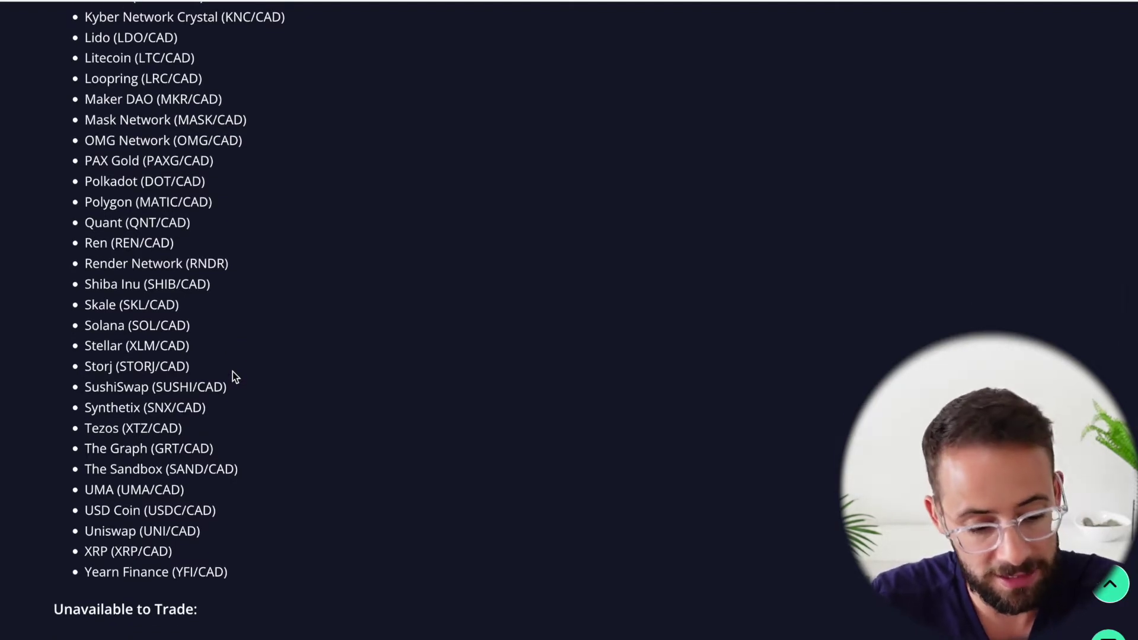
pyautogui.scroll(2, 233, 372)
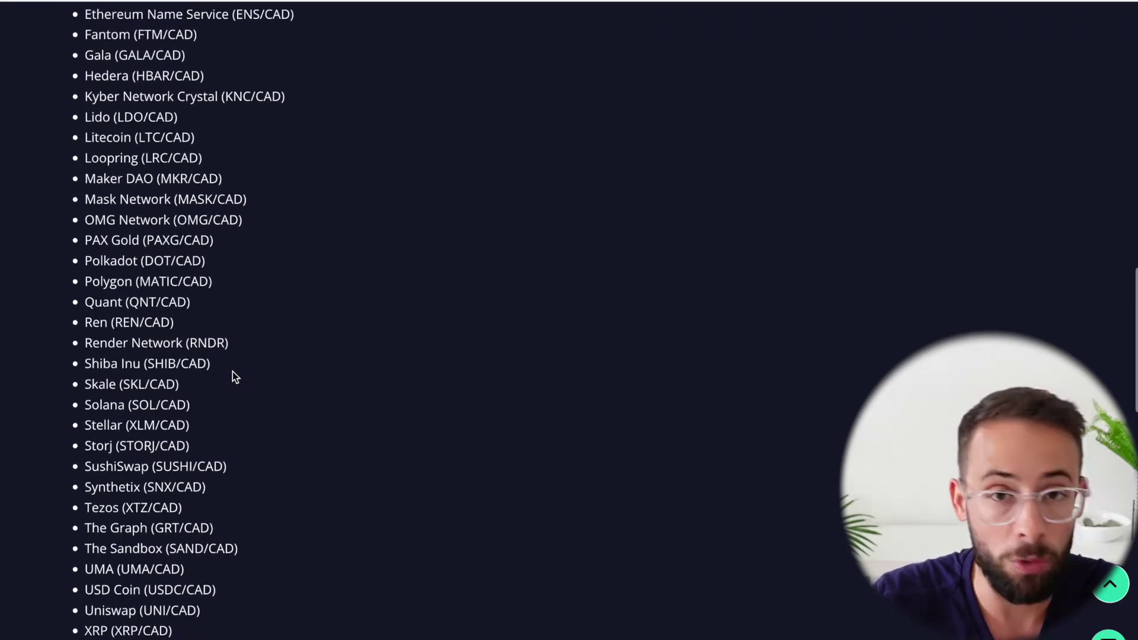
pyautogui.scroll(3, 233, 372)
pyautogui.scroll(-3, 232, 371)
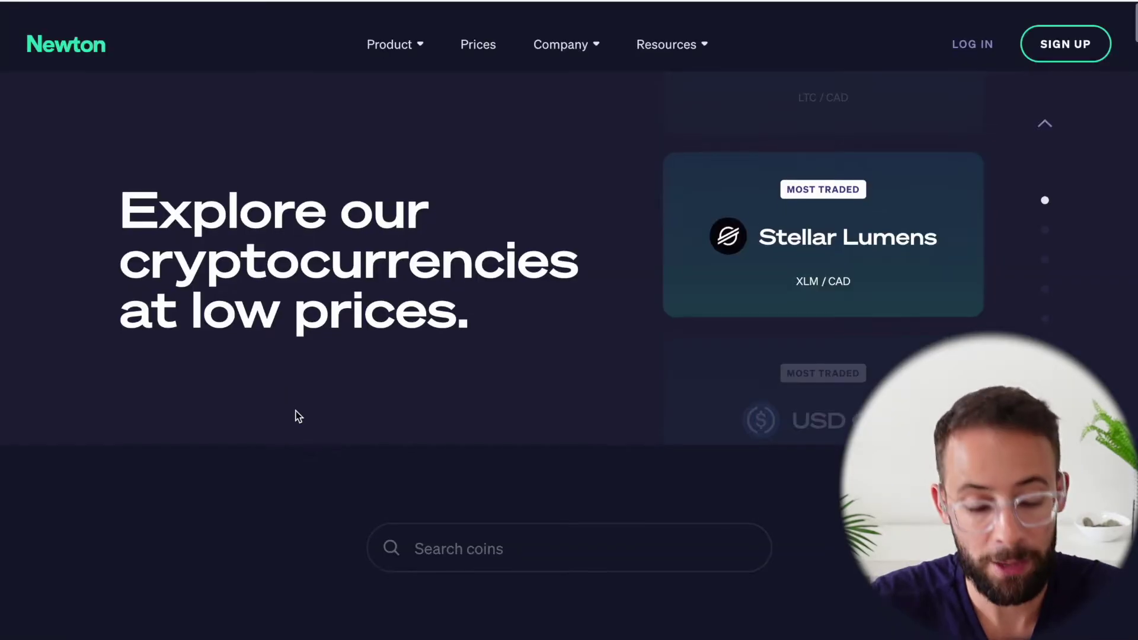
pyautogui.scroll(-3, 296, 413)
pyautogui.scroll(-8, 297, 415)
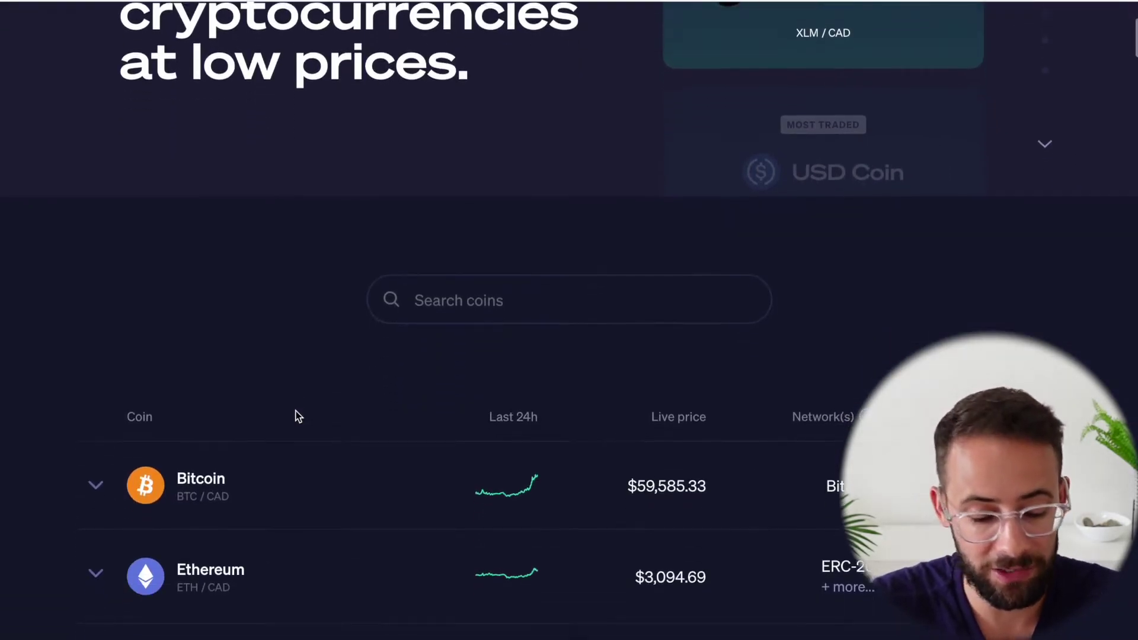
pyautogui.scroll(-1, 299, 416)
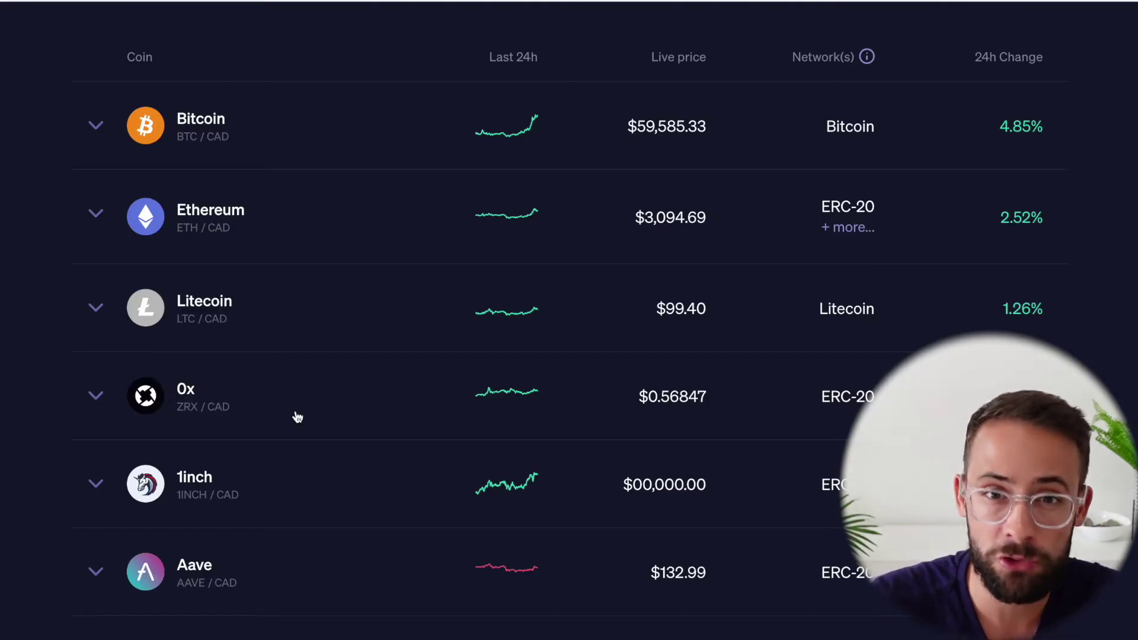
pyautogui.scroll(-1, 296, 416)
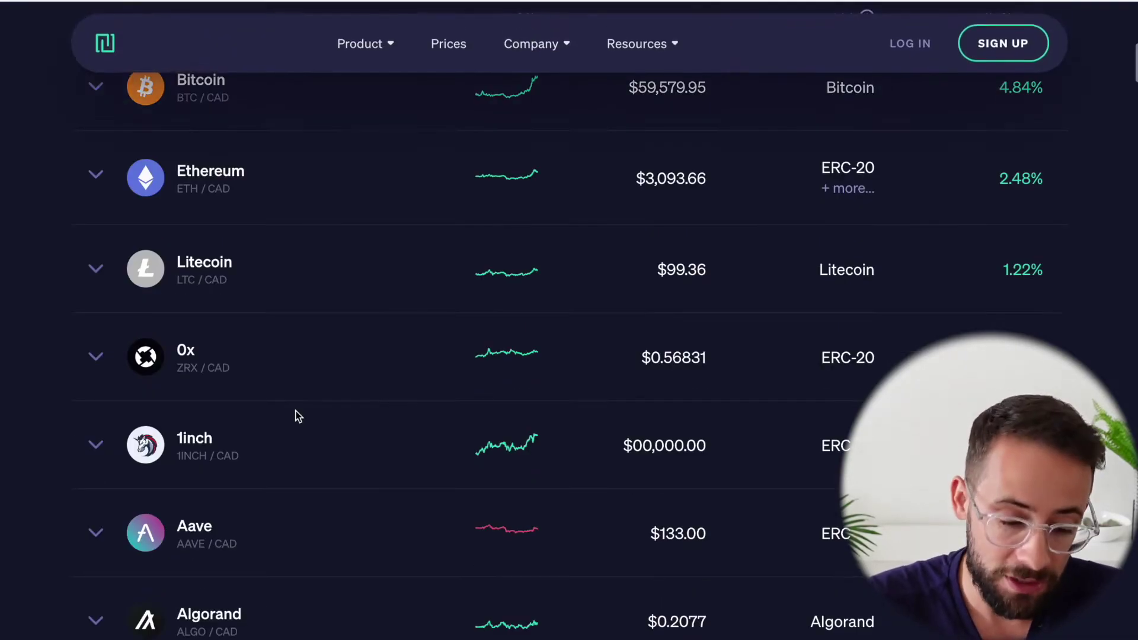
pyautogui.scroll(1, 297, 416)
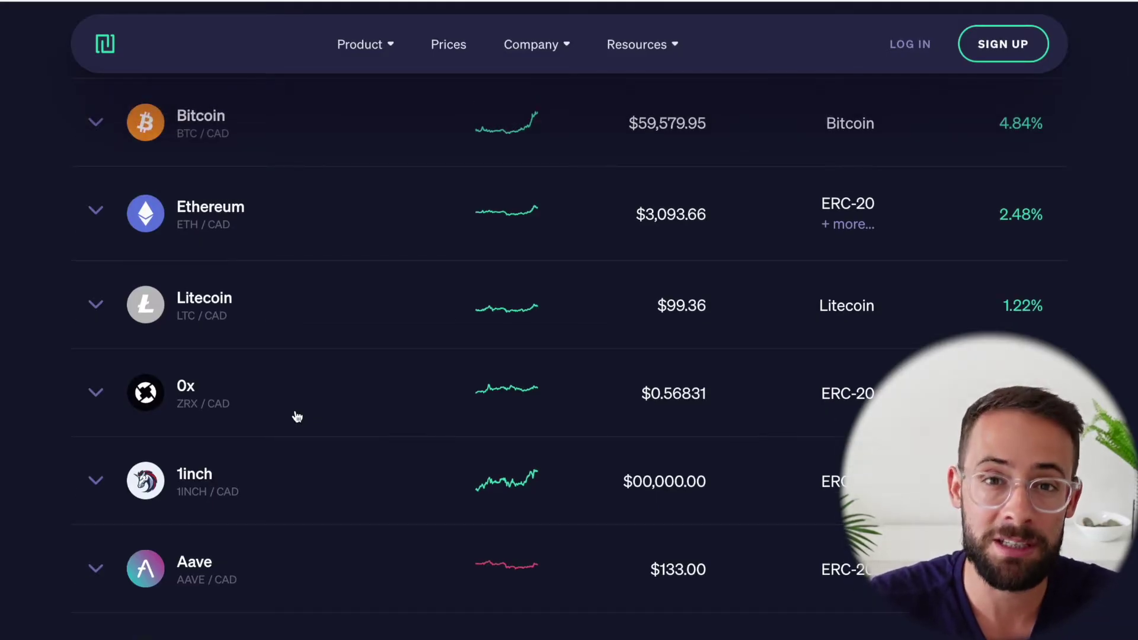
pyautogui.scroll(-6, 297, 416)
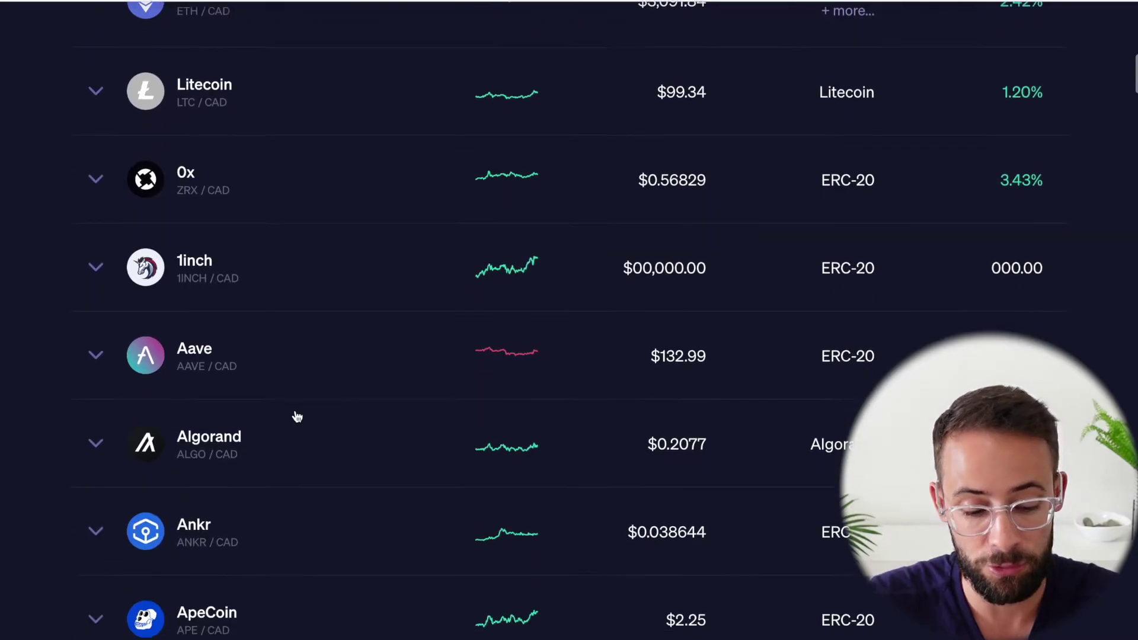
pyautogui.scroll(-6, 297, 416)
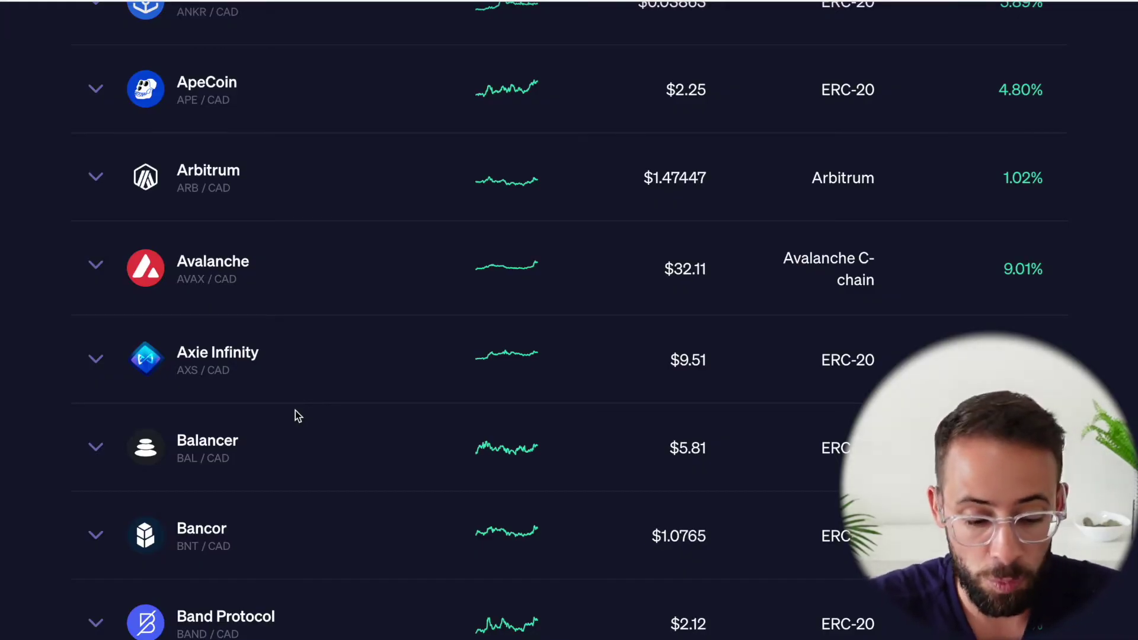
pyautogui.scroll(-6, 297, 416)
pyautogui.scroll(15, 297, 416)
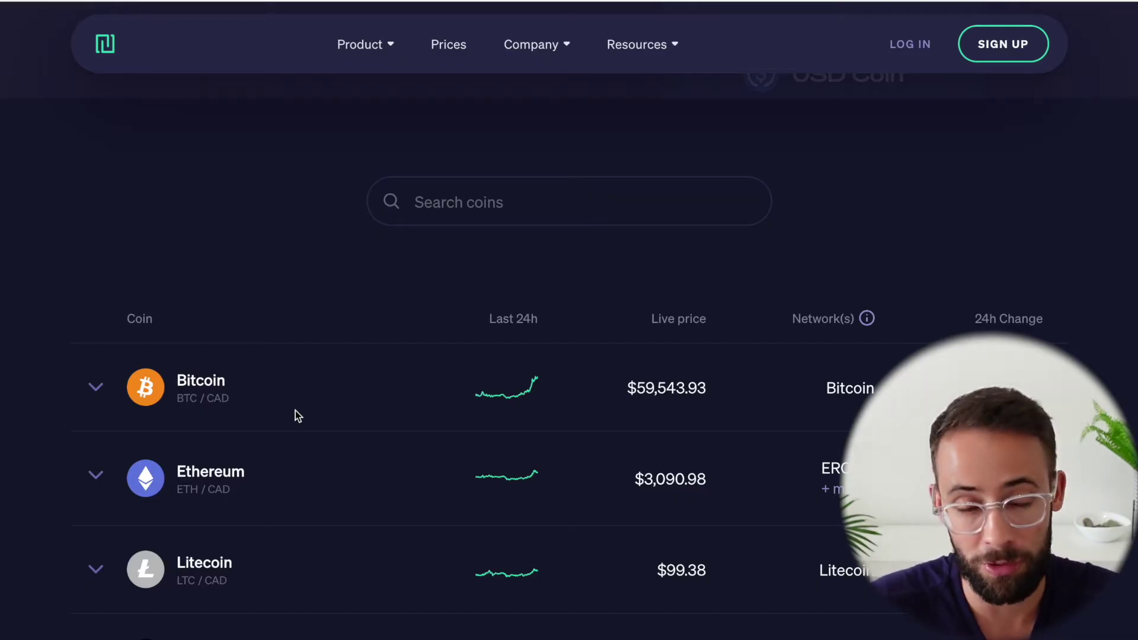
pyautogui.scroll(-4, 296, 416)
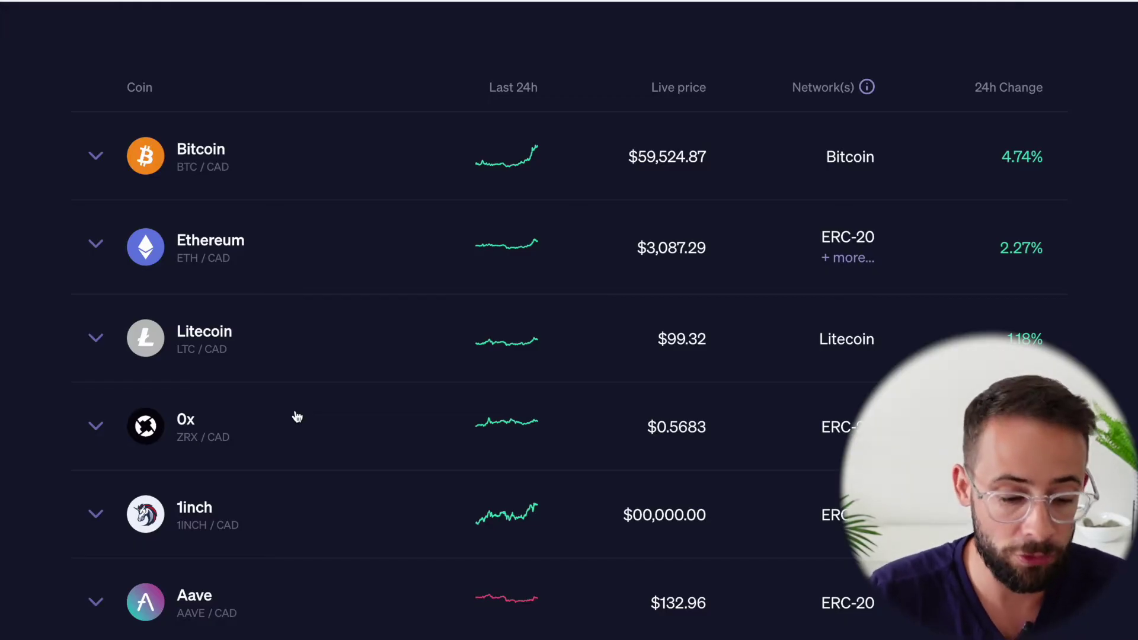
pyautogui.scroll(1, 297, 416)
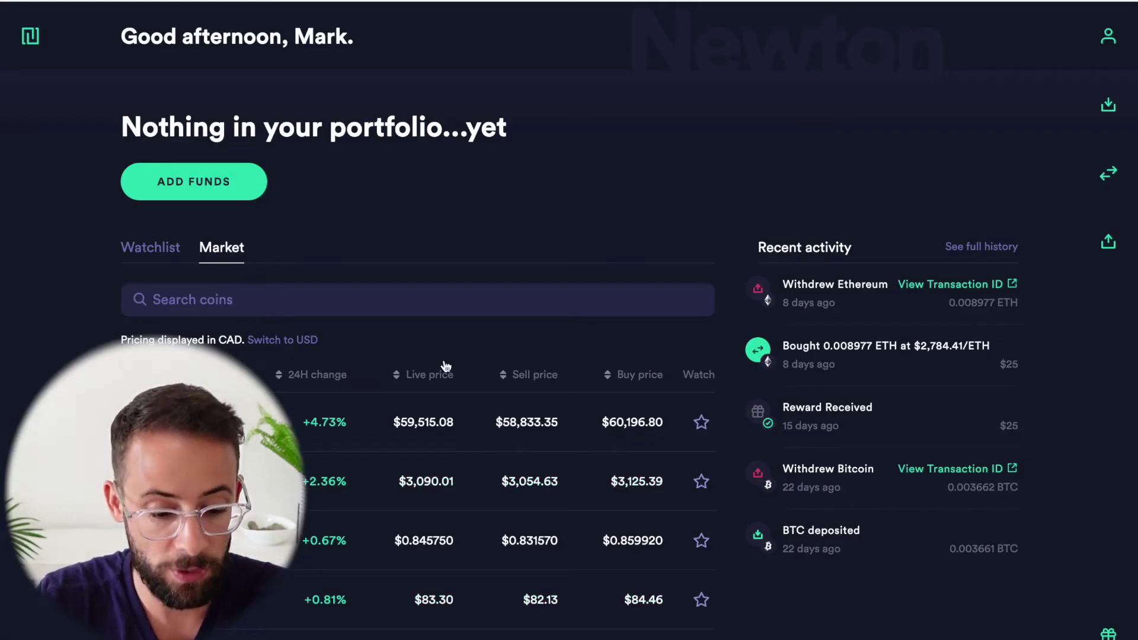
# Open Add Funds to request $100 by INTERAC e-Transfer.
pyautogui.click(239, 189)
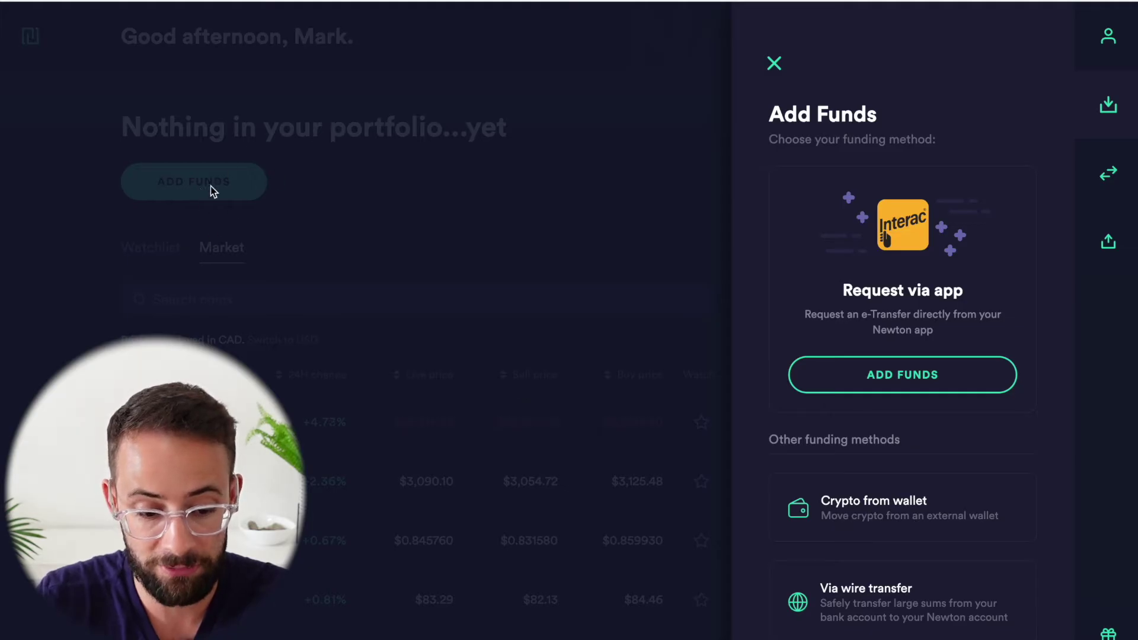
pyautogui.scroll(-1, 762, 202)
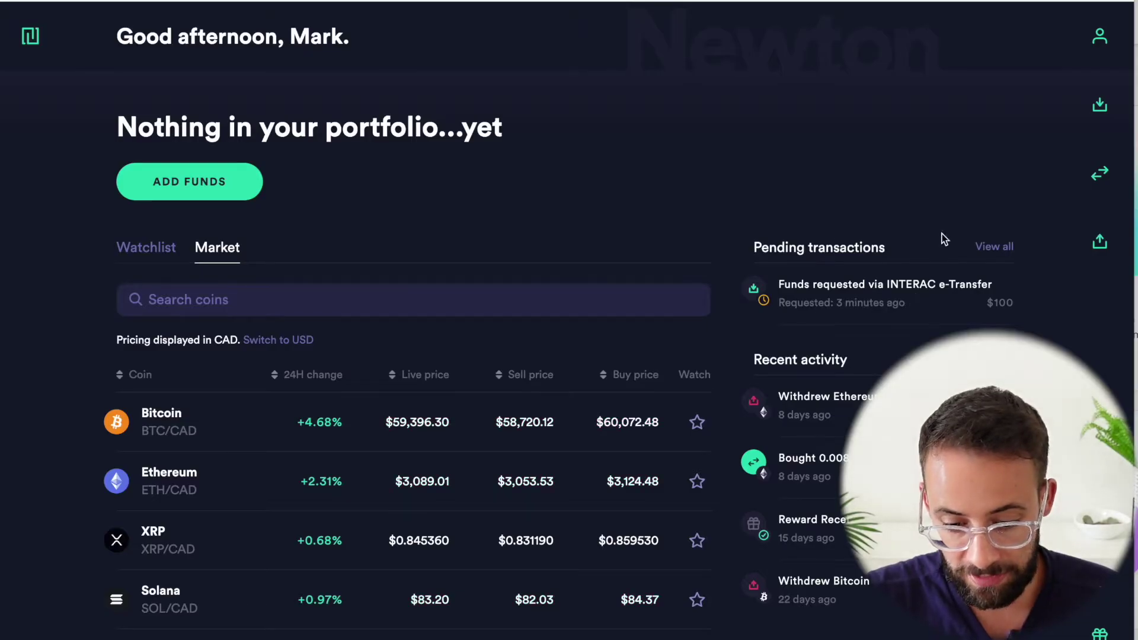
pyautogui.moveTo(965, 301)
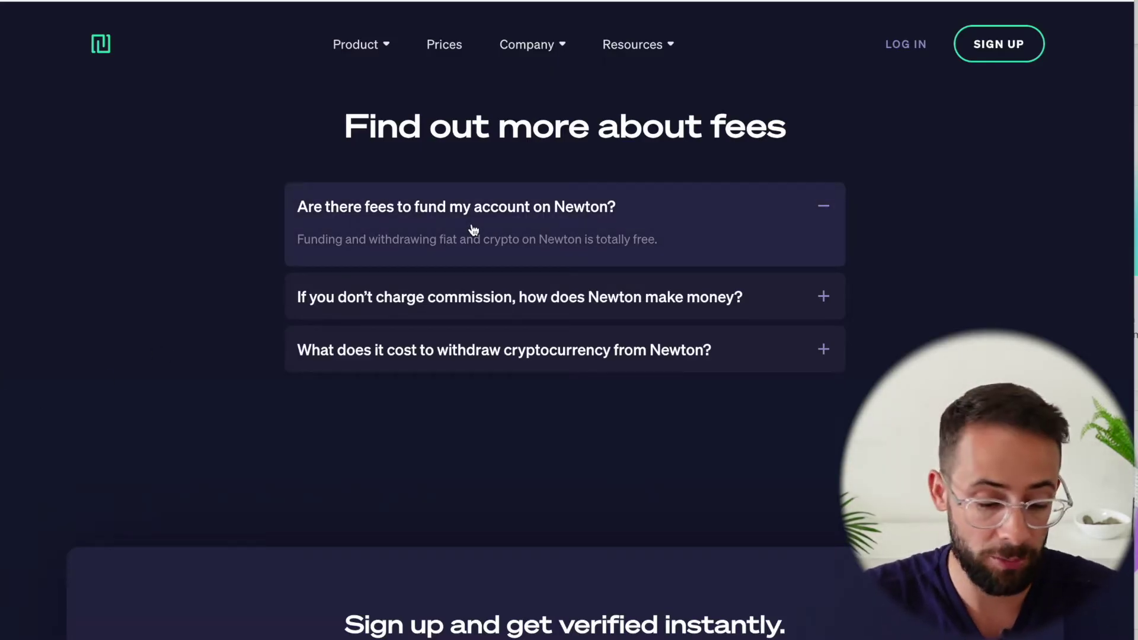
# Expand the crypto withdrawal-cost answer and highlight its $5 CAD mining-cost cap.
pyautogui.click(711, 355)
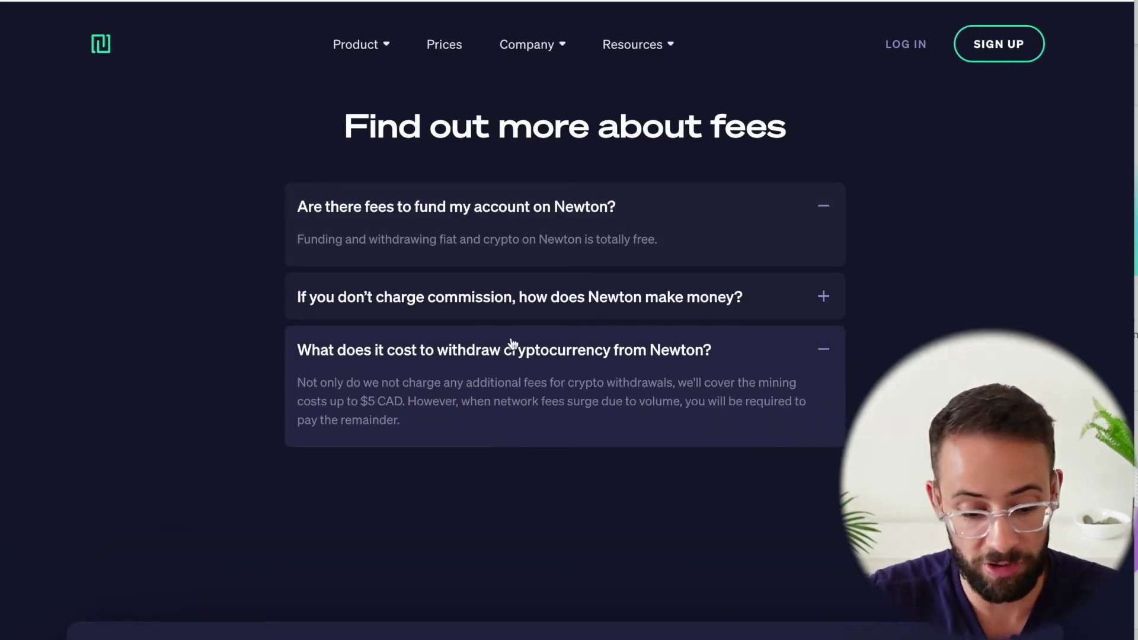
pyautogui.scroll(-1, 545, 427)
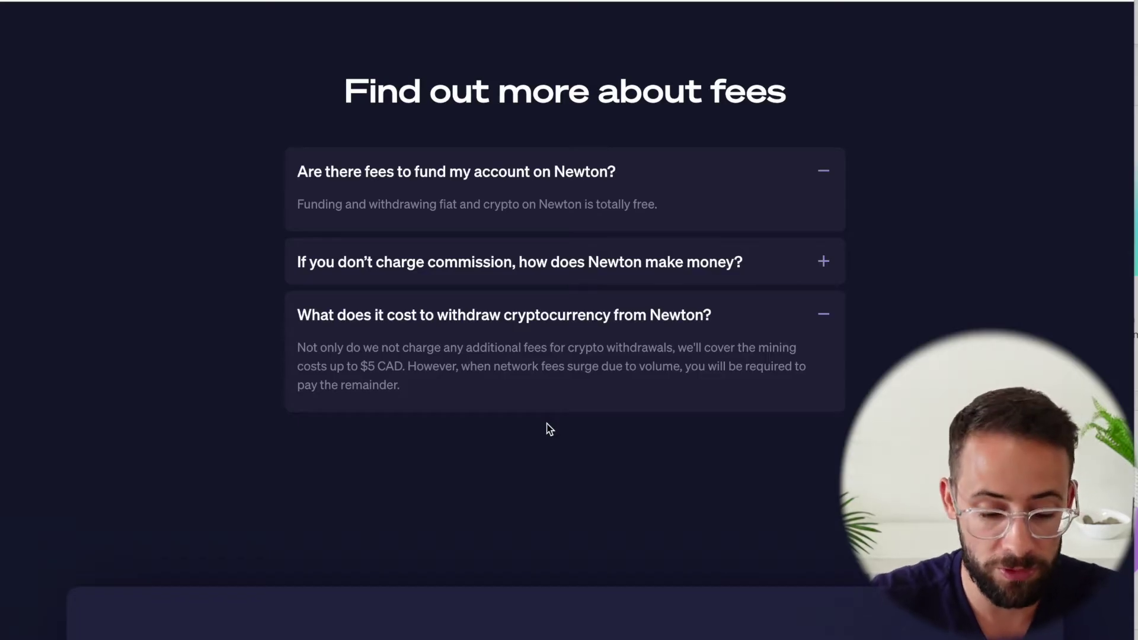
pyautogui.moveTo(358, 366); pyautogui.dragTo(399, 367)
pyautogui.click(401, 387)
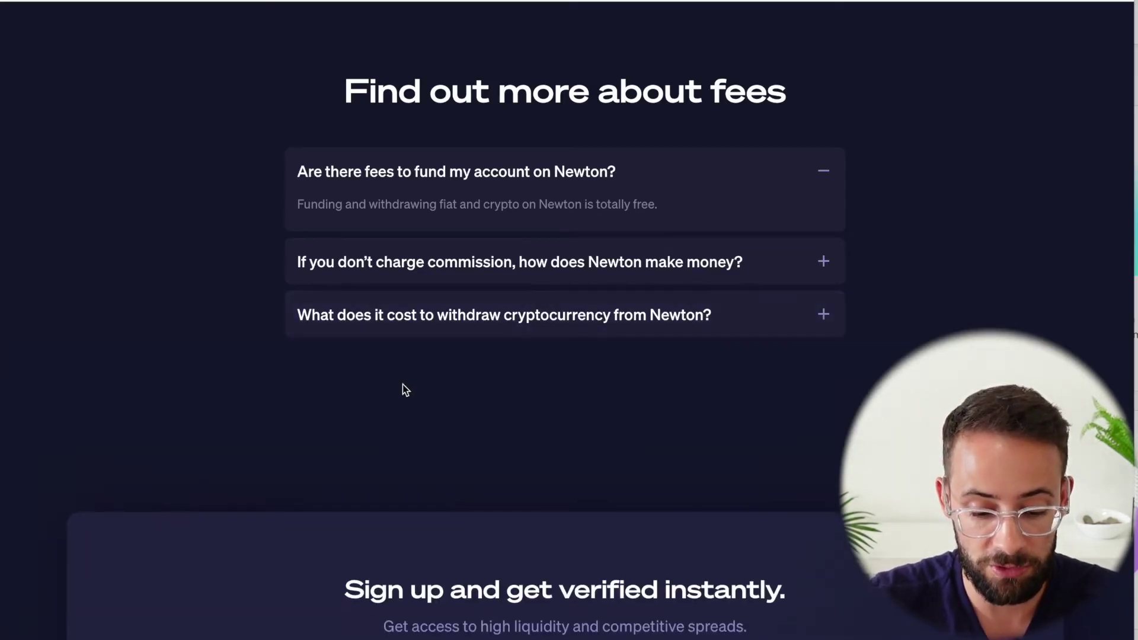
pyautogui.click(513, 317)
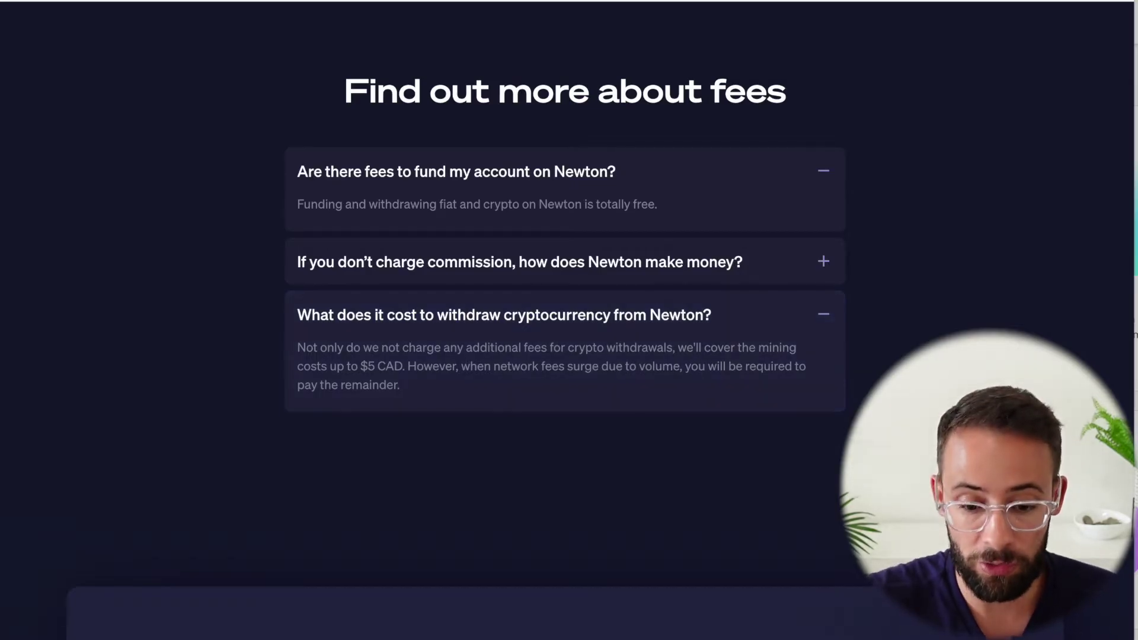
# Check current Ethereum gas fees, then expand how Newton makes money without commission.
pyautogui.click(764, 1)
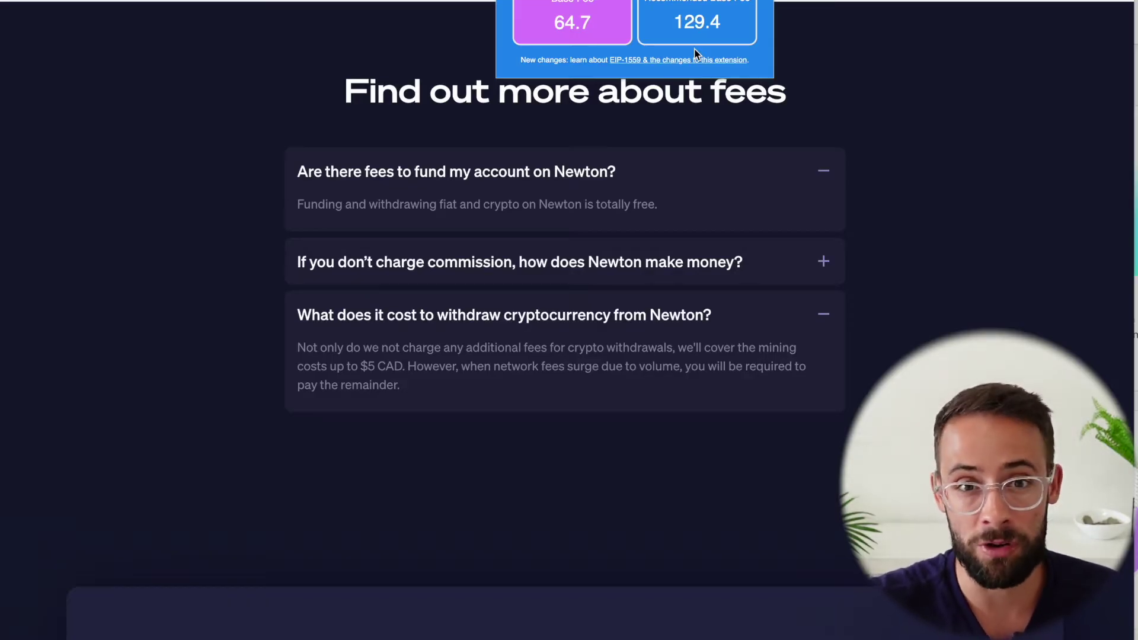
pyautogui.click(475, 541)
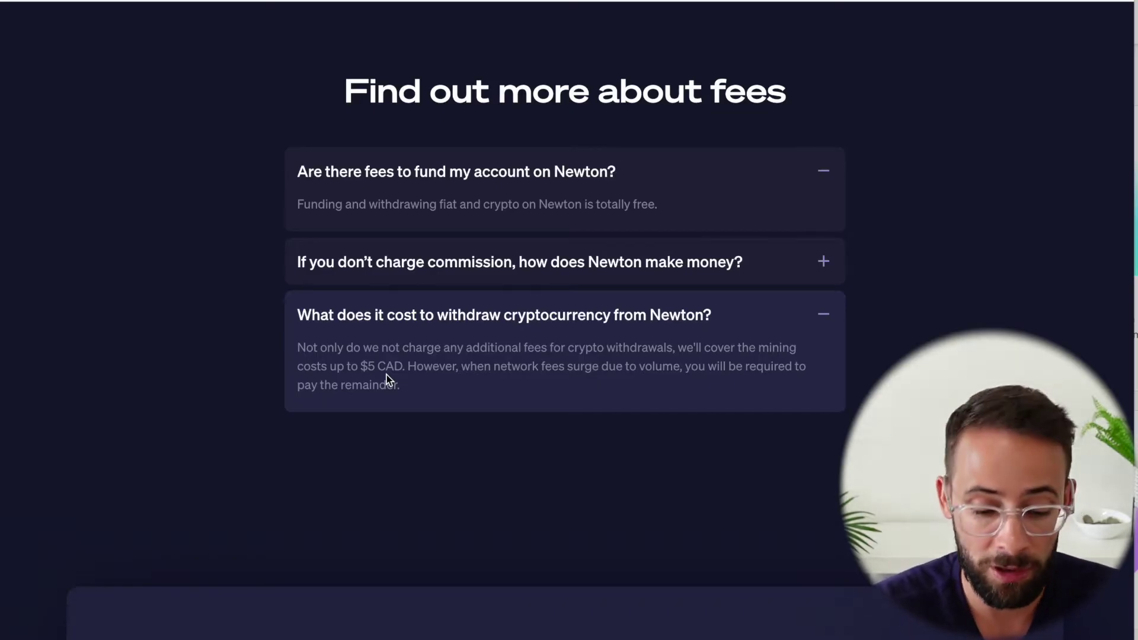
pyautogui.click(666, 276)
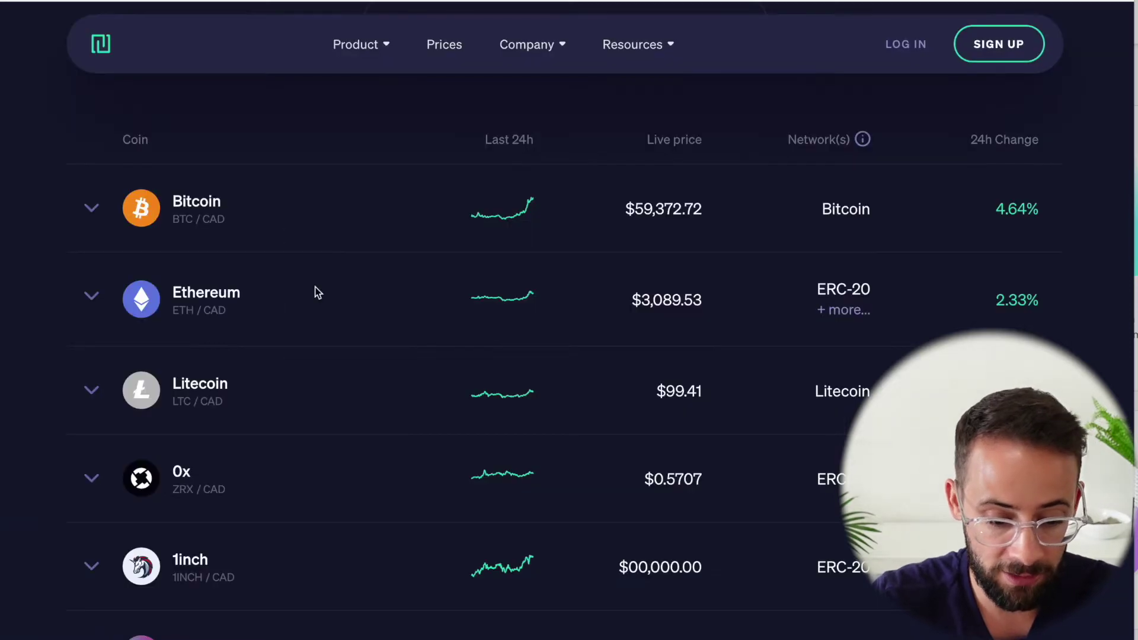
# Scroll to the coin table and expand Bitcoin to show its buy price, sell price and market cap.
pyautogui.scroll(-1, 315, 291)
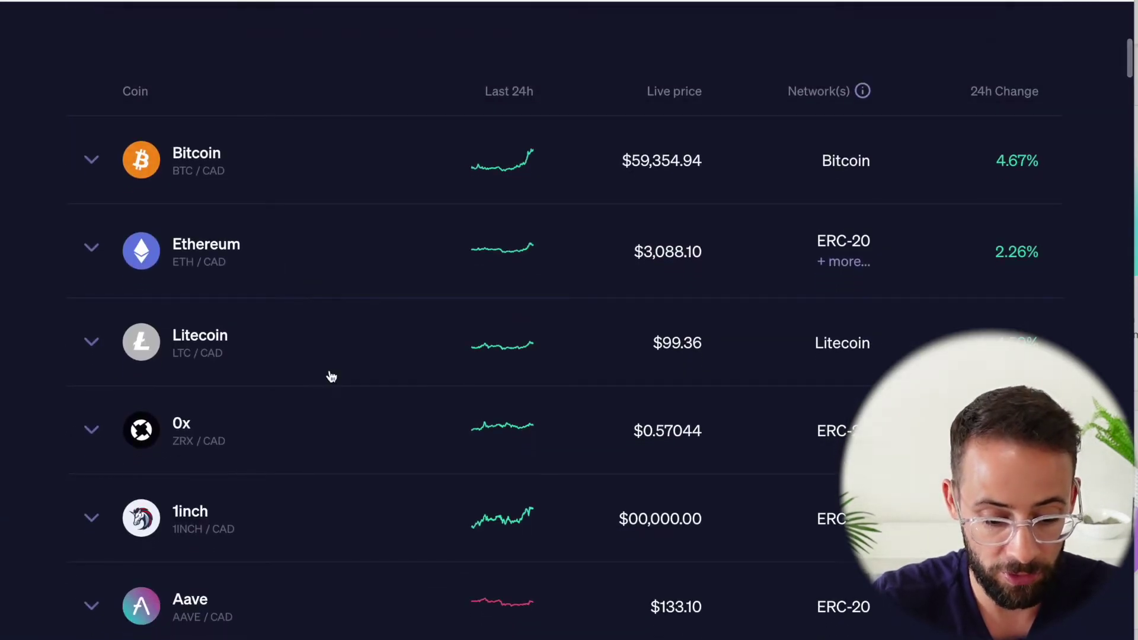
pyautogui.scroll(-2, 330, 391)
pyautogui.scroll(-4, 369, 446)
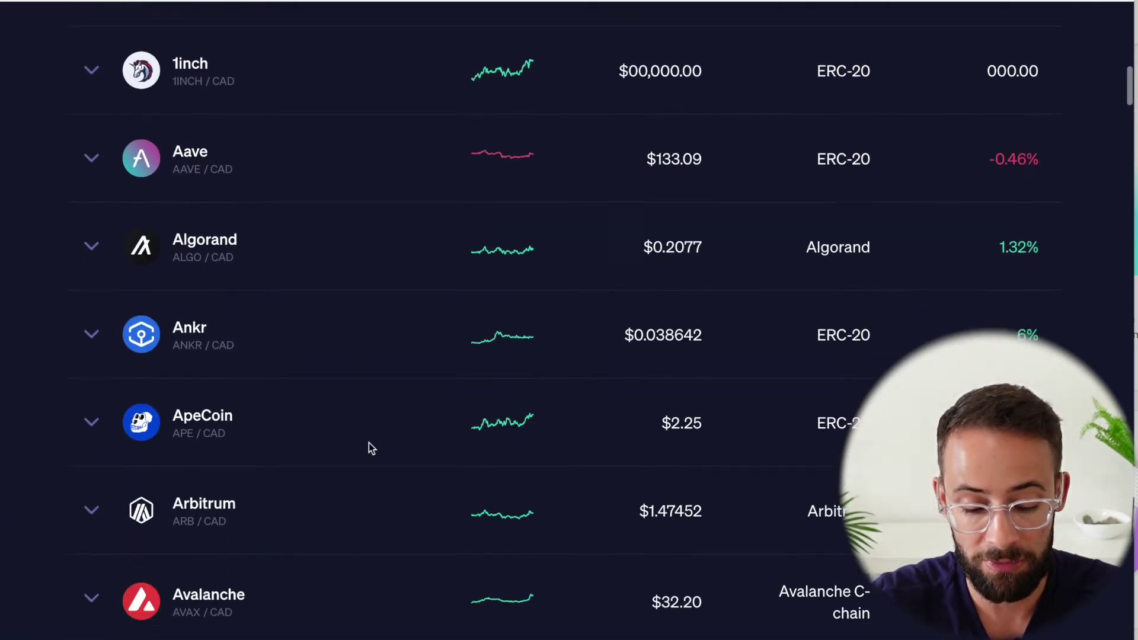
pyautogui.scroll(-1, 376, 112)
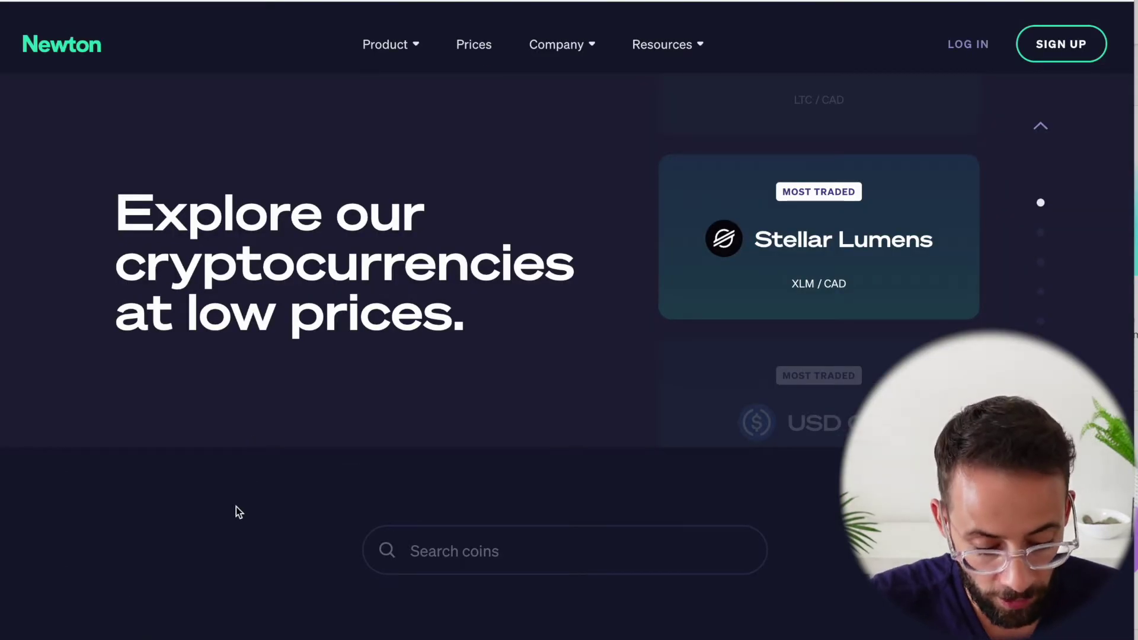
pyautogui.scroll(-3, 235, 507)
pyautogui.scroll(4, 236, 507)
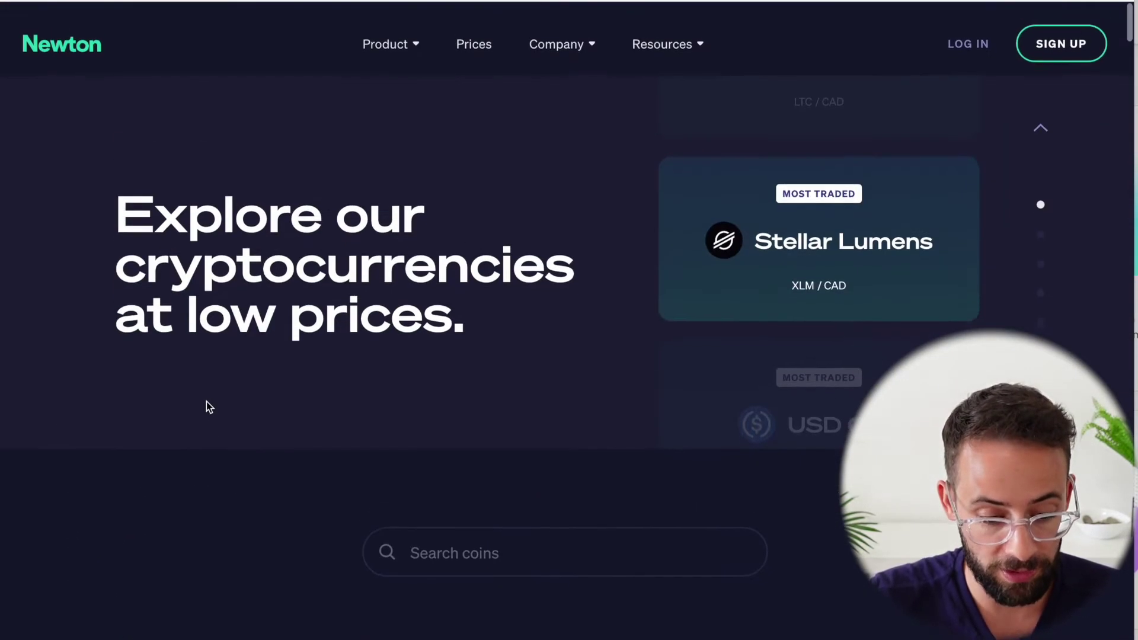
pyautogui.moveTo(431, 41)
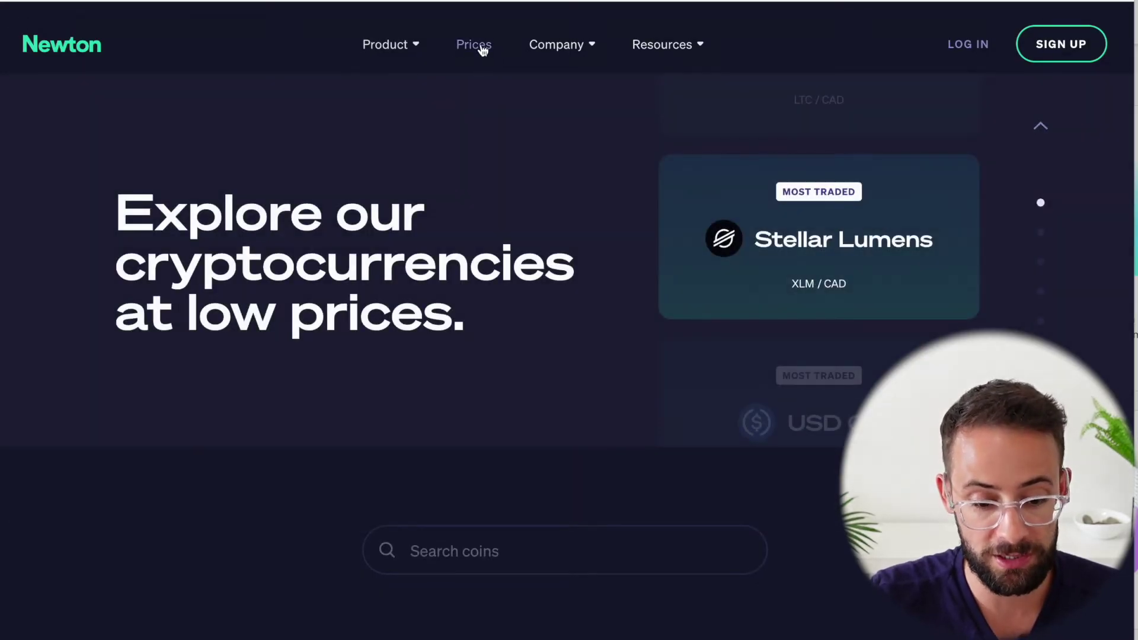
pyautogui.scroll(-8, 391, 128)
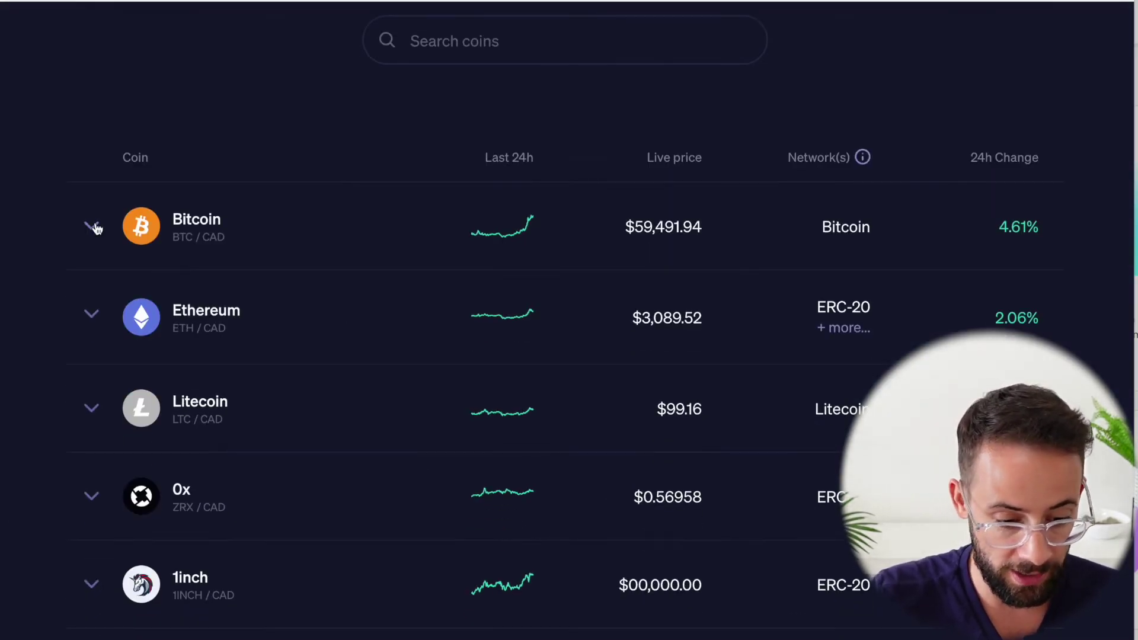
pyautogui.click(94, 228)
pyautogui.scroll(-1, 221, 333)
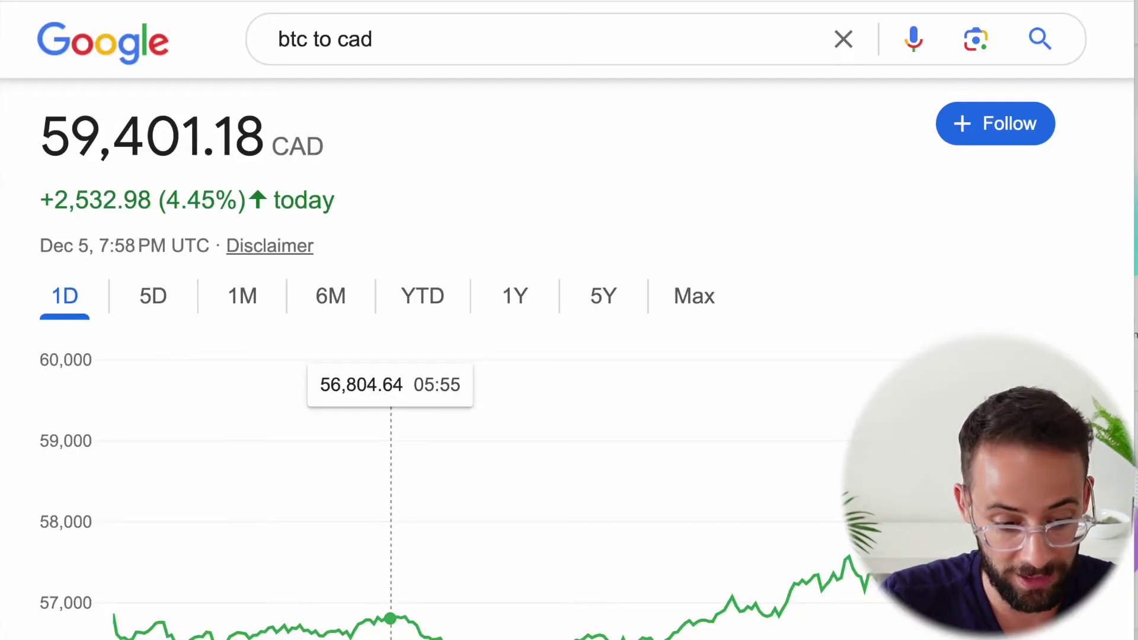
pyautogui.scroll(-1, 390, 250)
pyautogui.scroll(2, 389, 250)
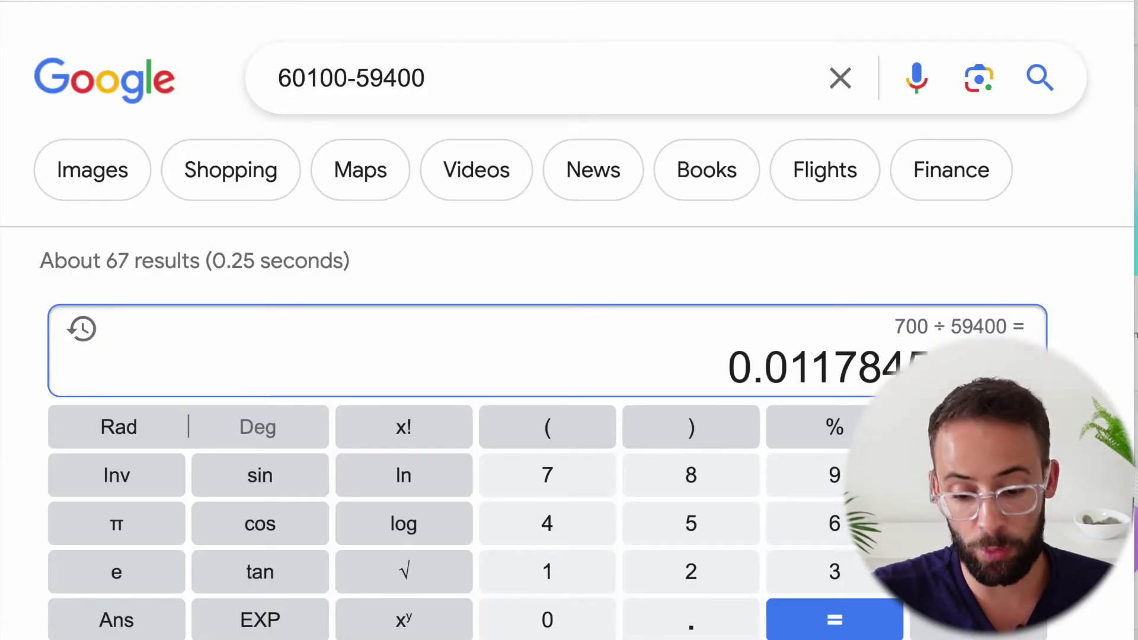
# Scroll down past the Google calculator result of about 0.0118 for 700 ÷ 59400.
pyautogui.scroll(-1, 567, 324)
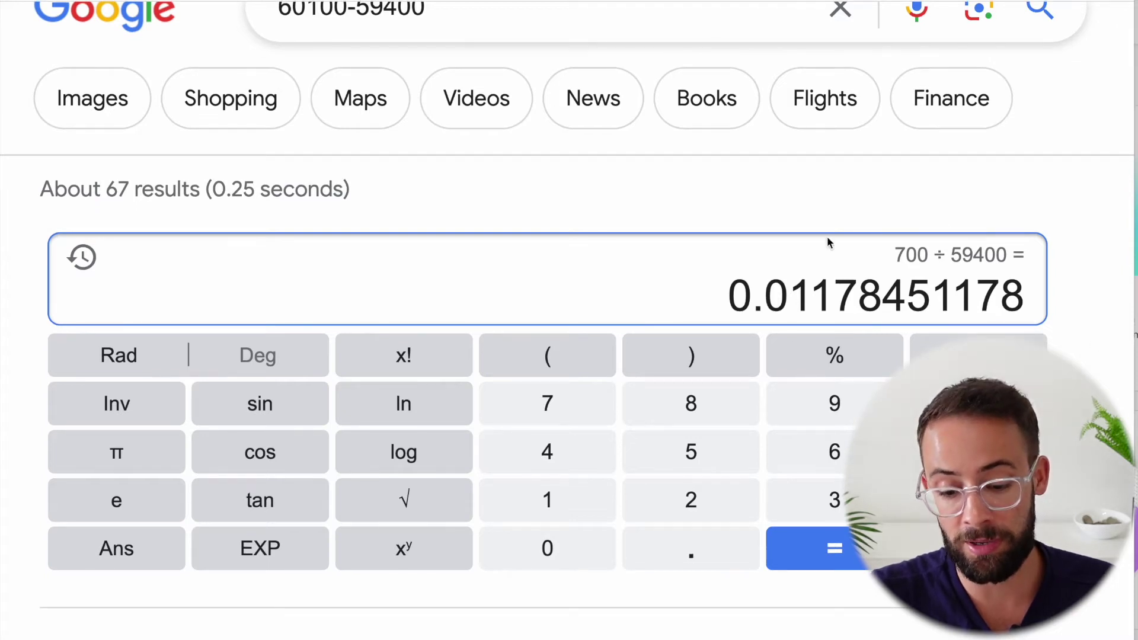
pyautogui.scroll(-1, 853, 353)
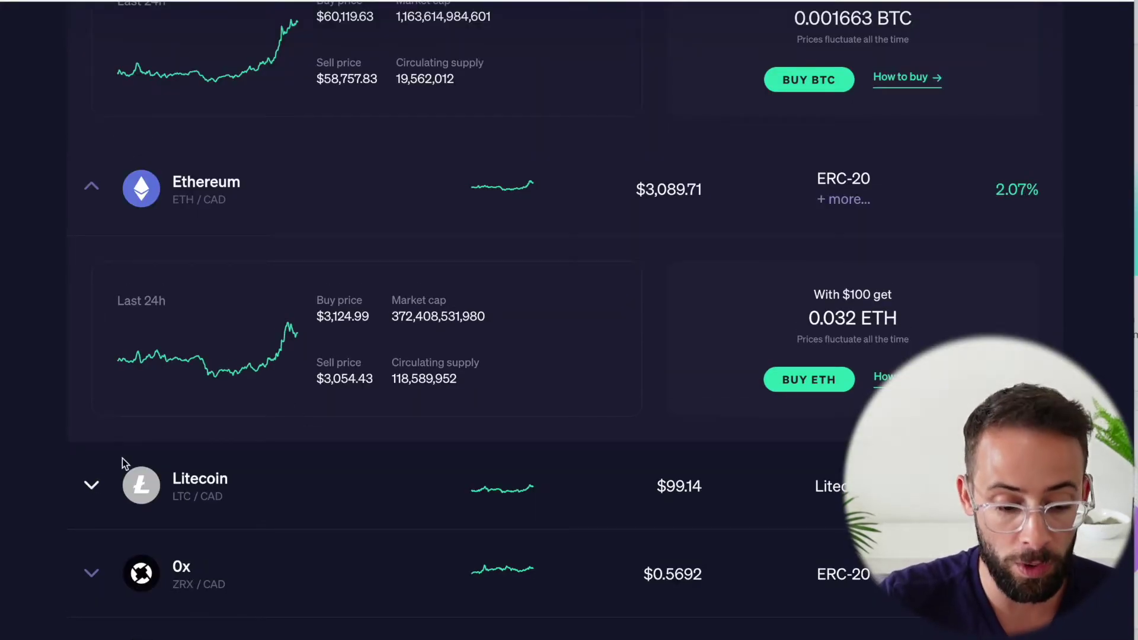
pyautogui.scroll(4, 122, 457)
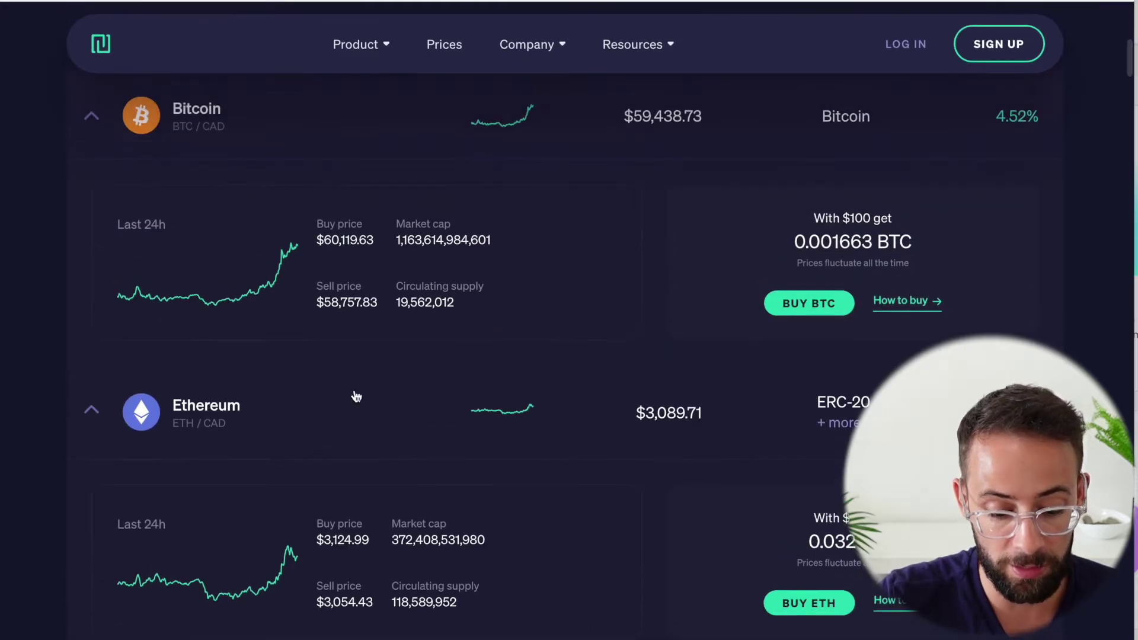
pyautogui.scroll(-1, 373, 563)
pyautogui.scroll(2, 303, 362)
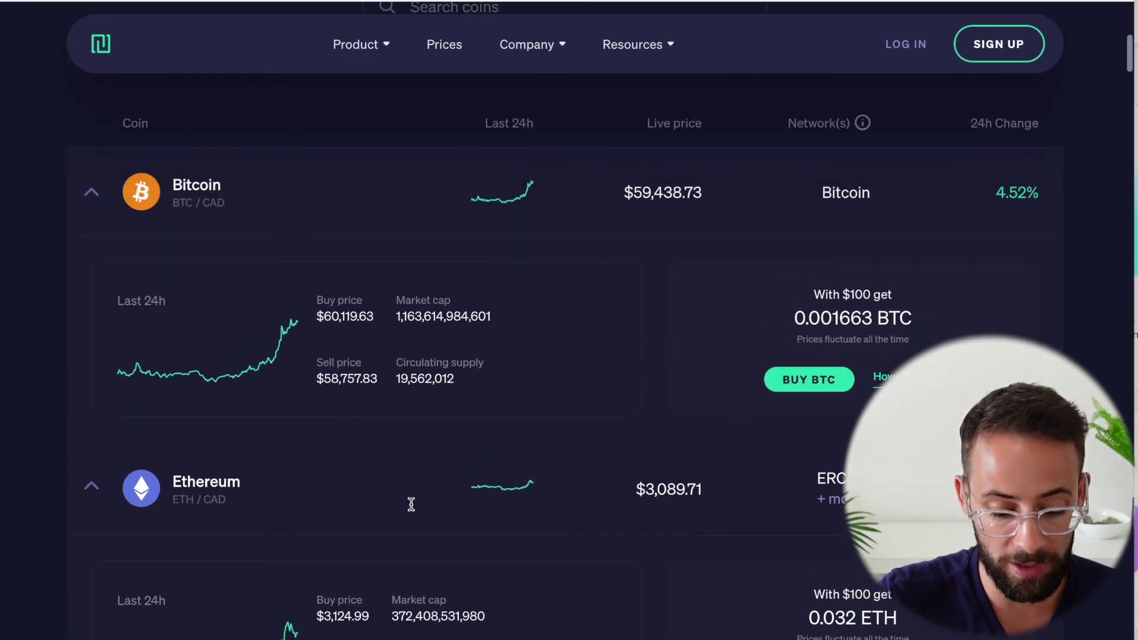
pyautogui.scroll(-20, 351, 531)
pyautogui.scroll(-14, 348, 529)
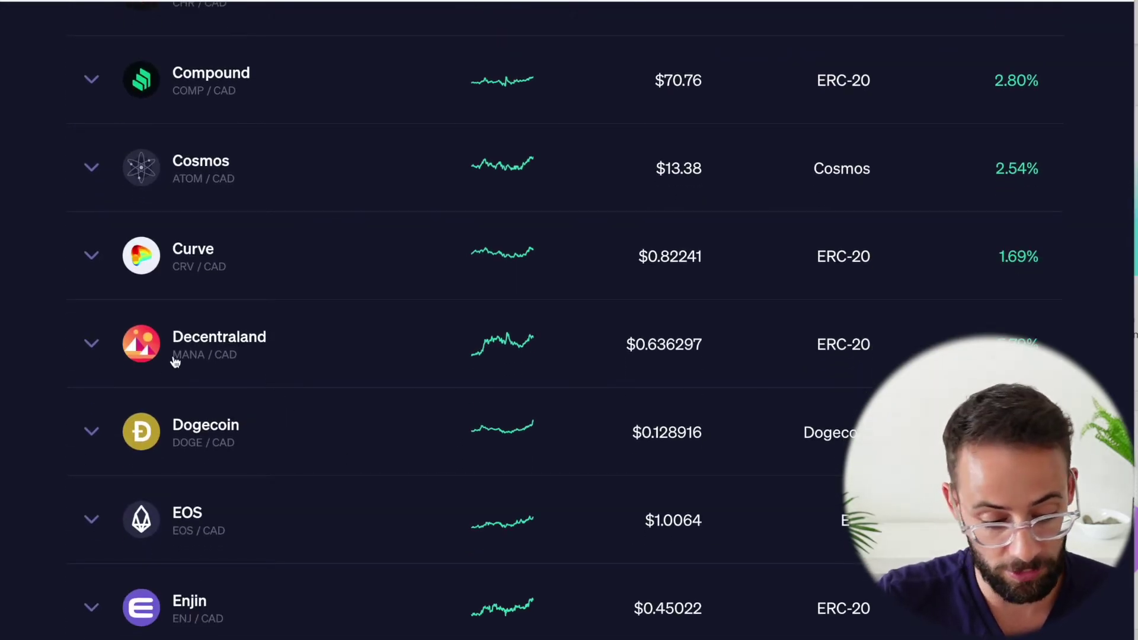
pyautogui.scroll(-13, 92, 433)
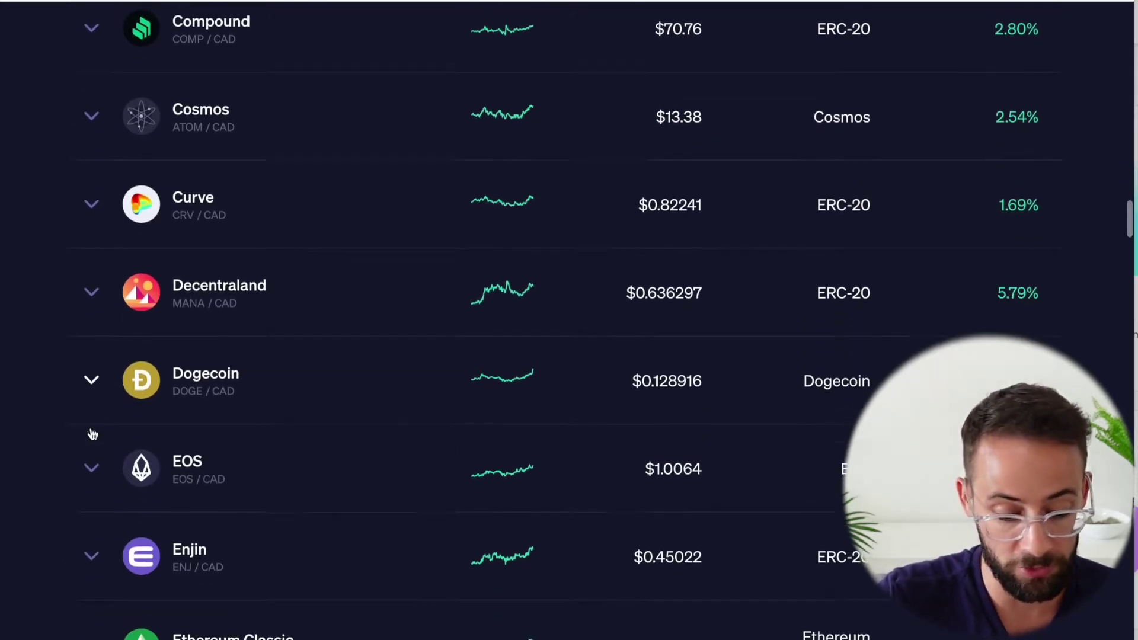
pyautogui.scroll(-12, 259, 423)
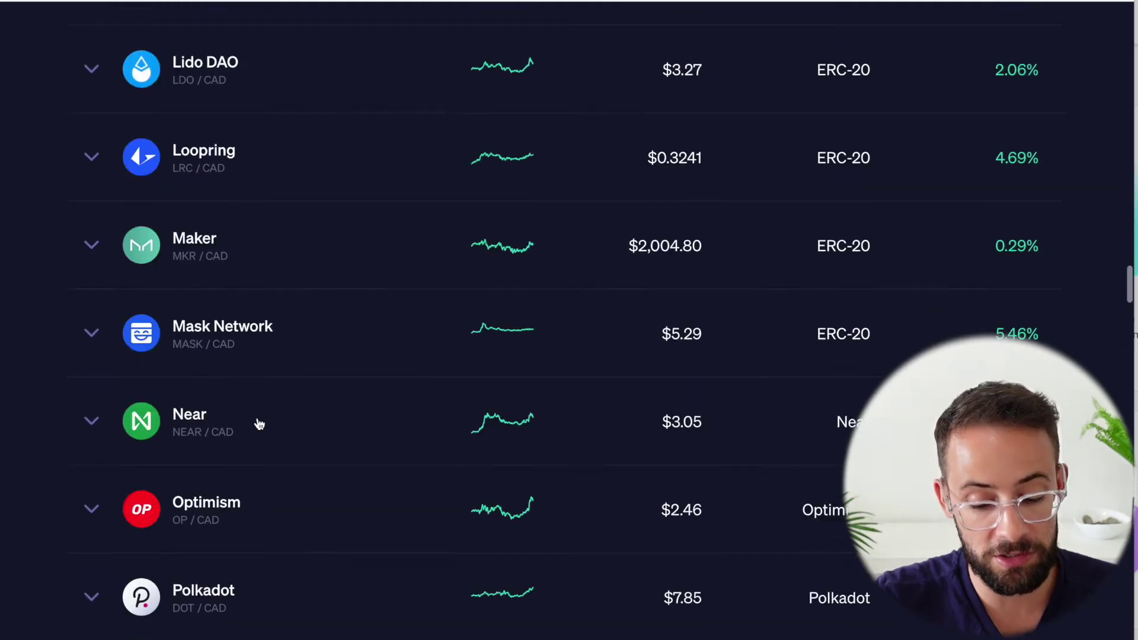
pyautogui.scroll(-5, 259, 423)
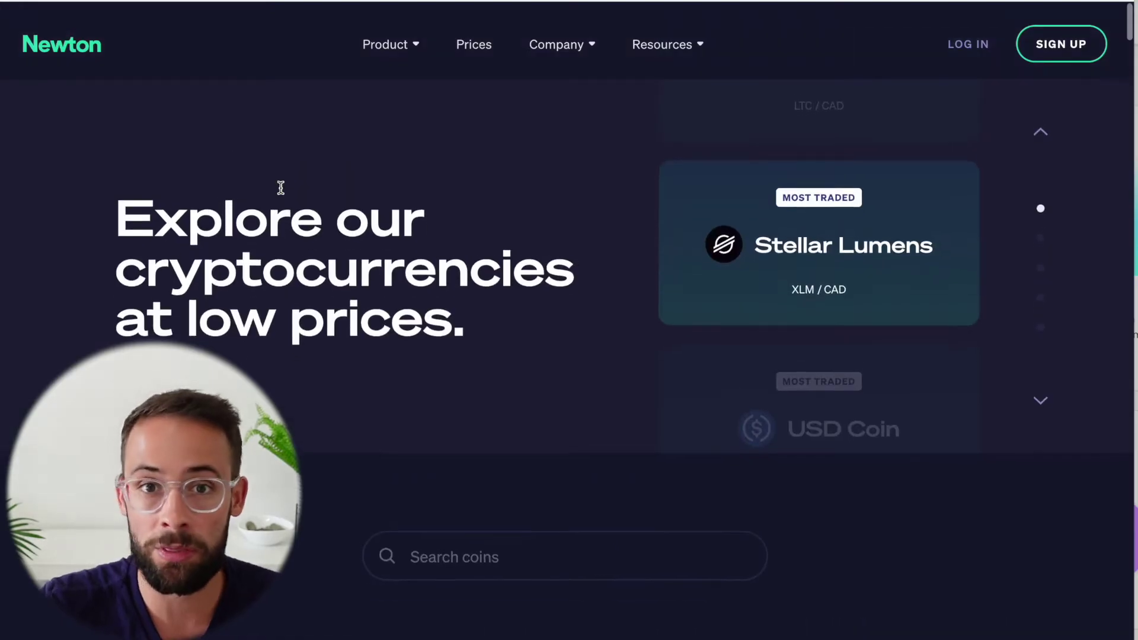
pyautogui.scroll(-1, 281, 188)
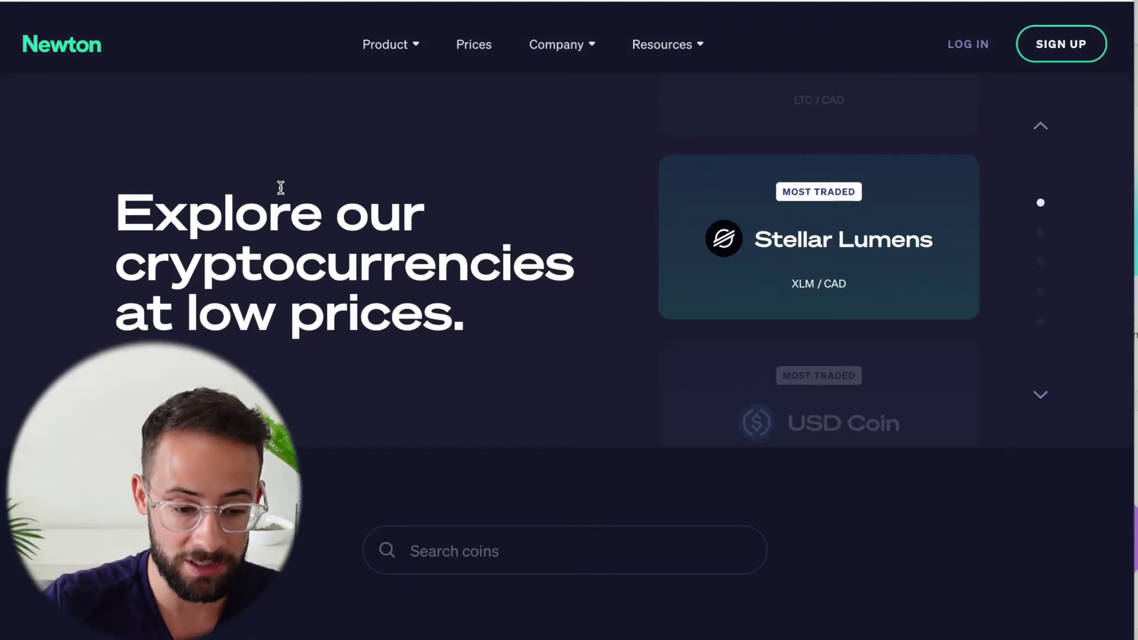
pyautogui.scroll(-3, 286, 400)
pyautogui.scroll(-8, 287, 402)
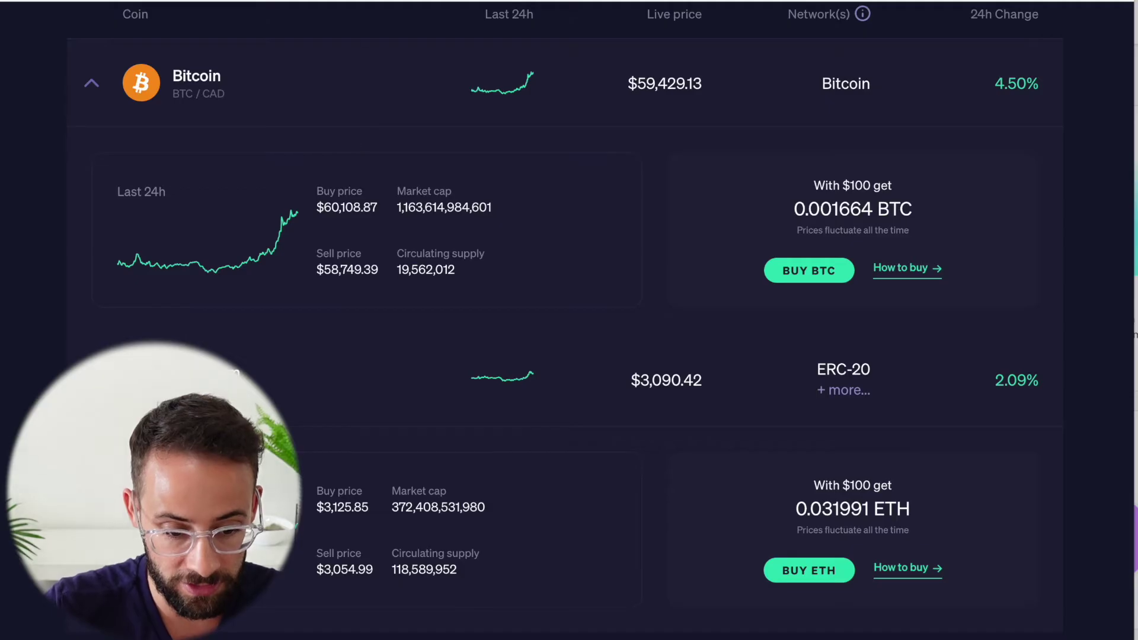
pyautogui.click(367, 0)
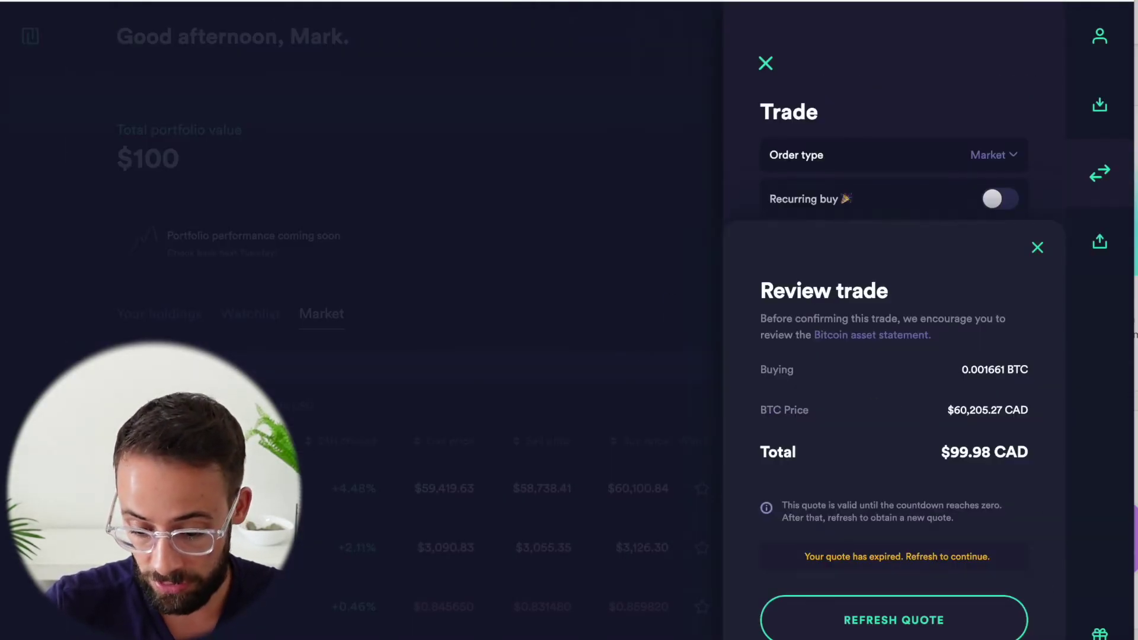
# Refresh the quote for the roughly $100 Bitcoin buy, then close the review unconfirmed.
pyautogui.click(898, 625)
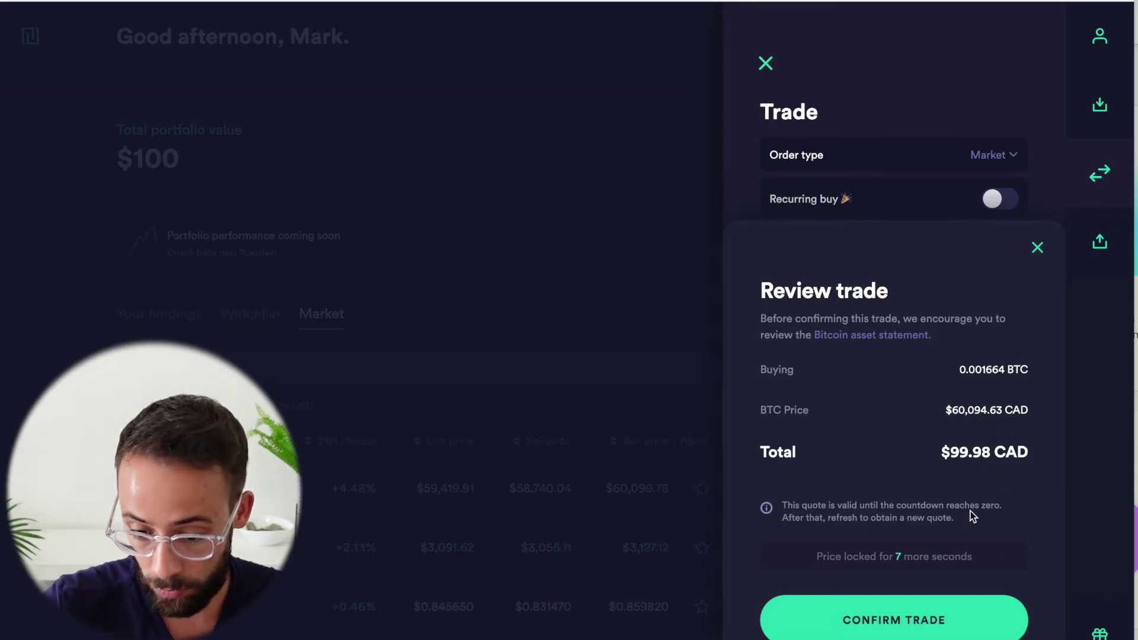
pyautogui.click(1037, 248)
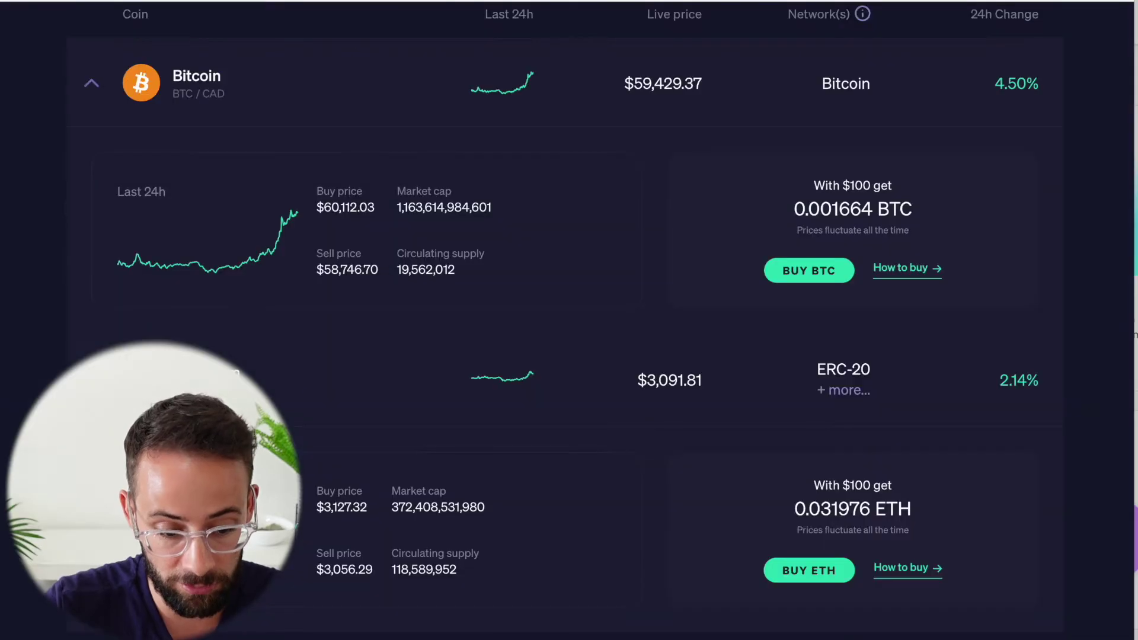
pyautogui.scroll(-1, 313, 395)
# Scroll through the bid-ask spread FAQ answer to read it.
pyautogui.scroll(1, 313, 396)
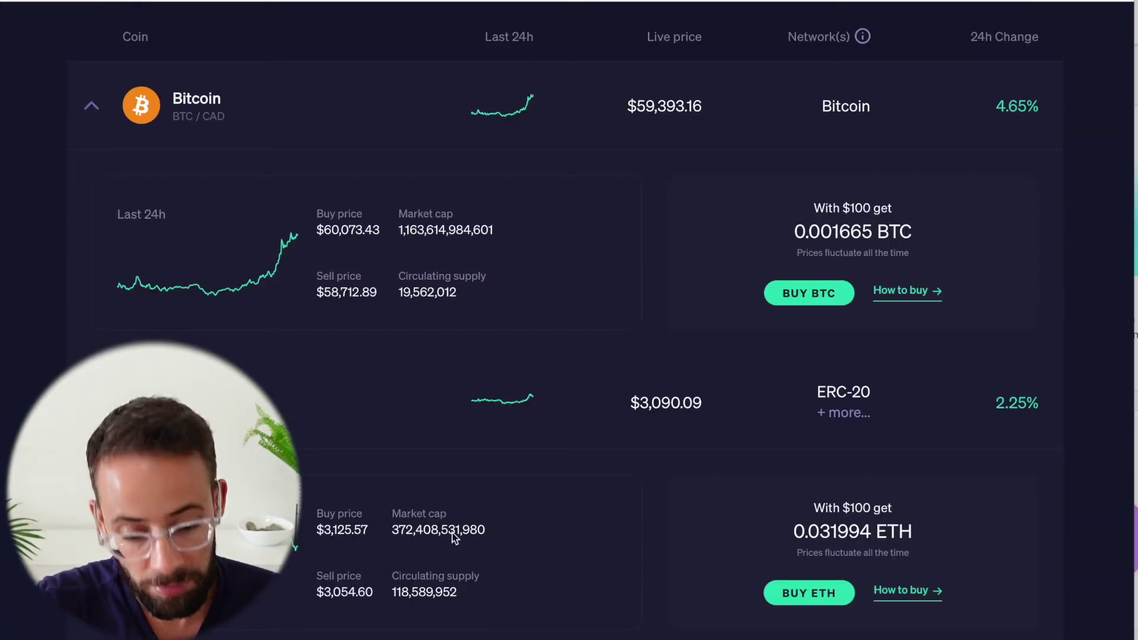
pyautogui.scroll(2, 419, 430)
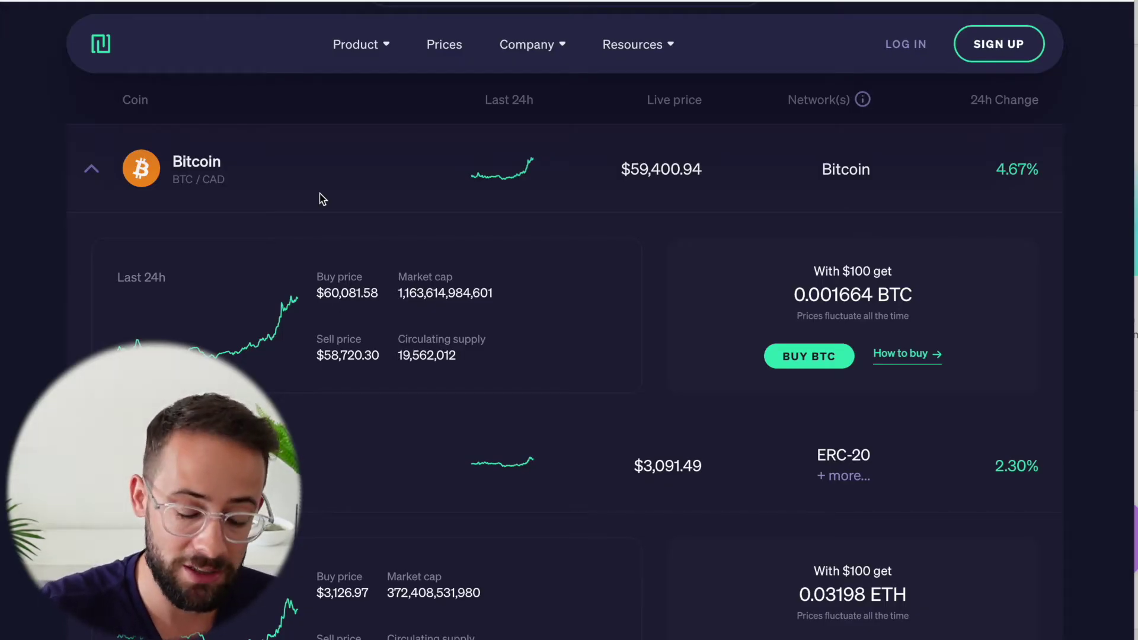
pyautogui.scroll(2, 322, 198)
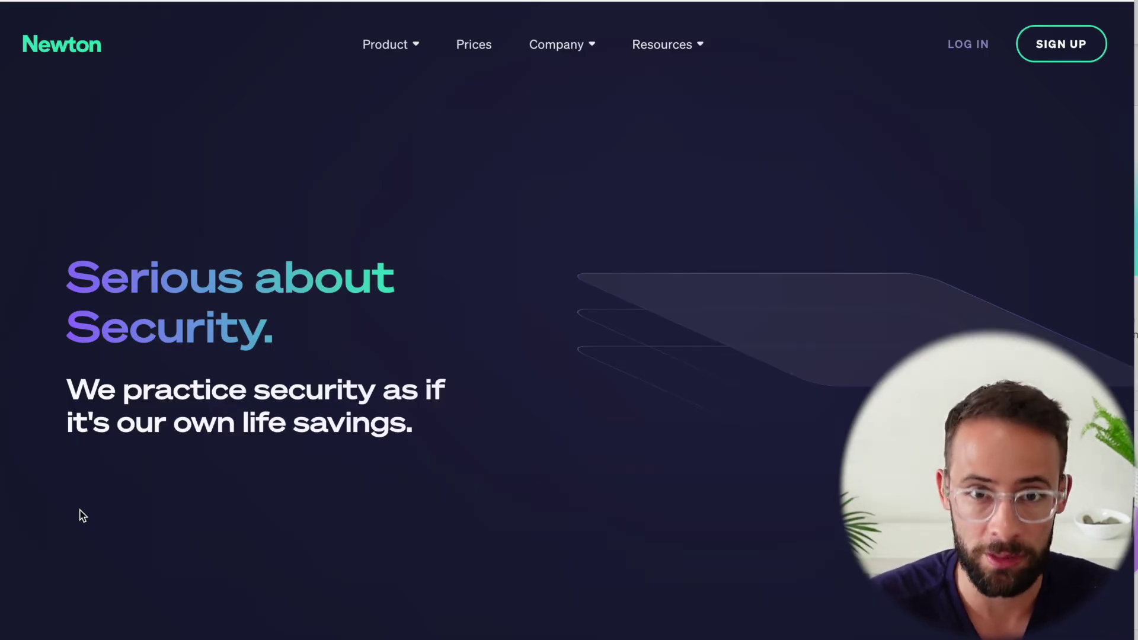
pyautogui.scroll(-10, 563, 125)
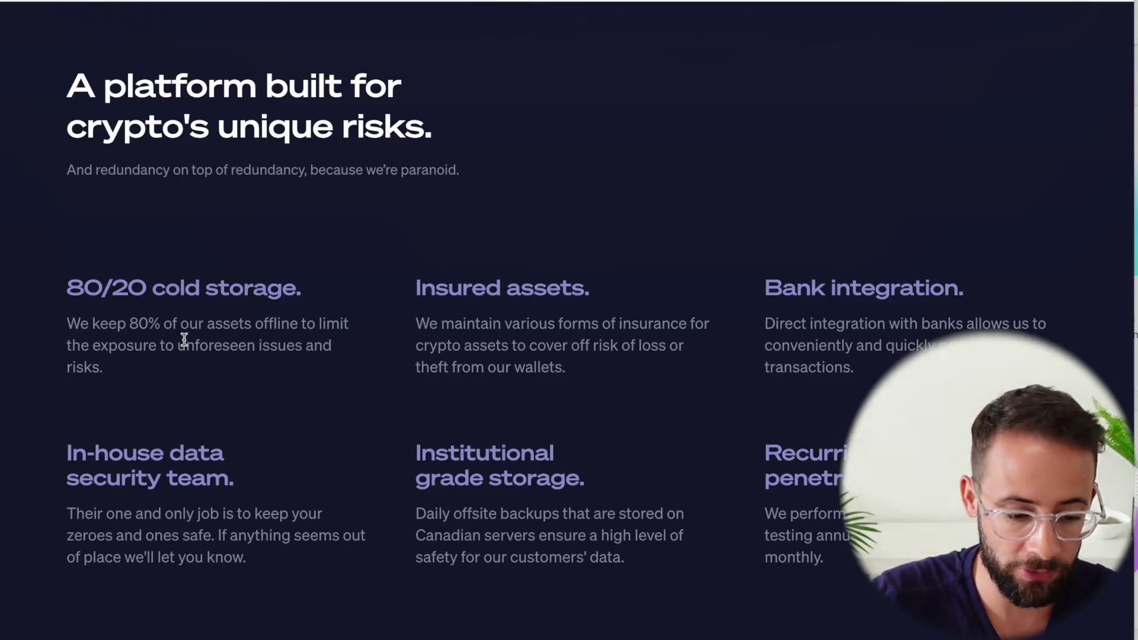
# Highlight the 80% cold storage figure, clear it, and scroll the security features section.
pyautogui.moveTo(130, 324); pyautogui.dragTo(165, 324)
pyautogui.click(214, 324)
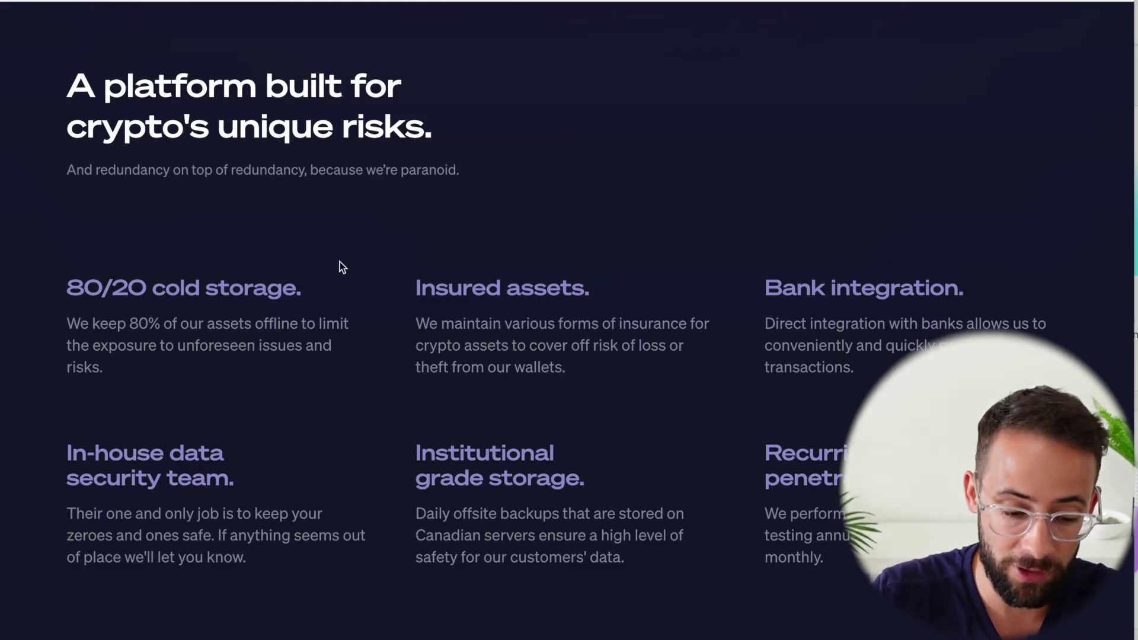
pyautogui.scroll(-1, 592, 140)
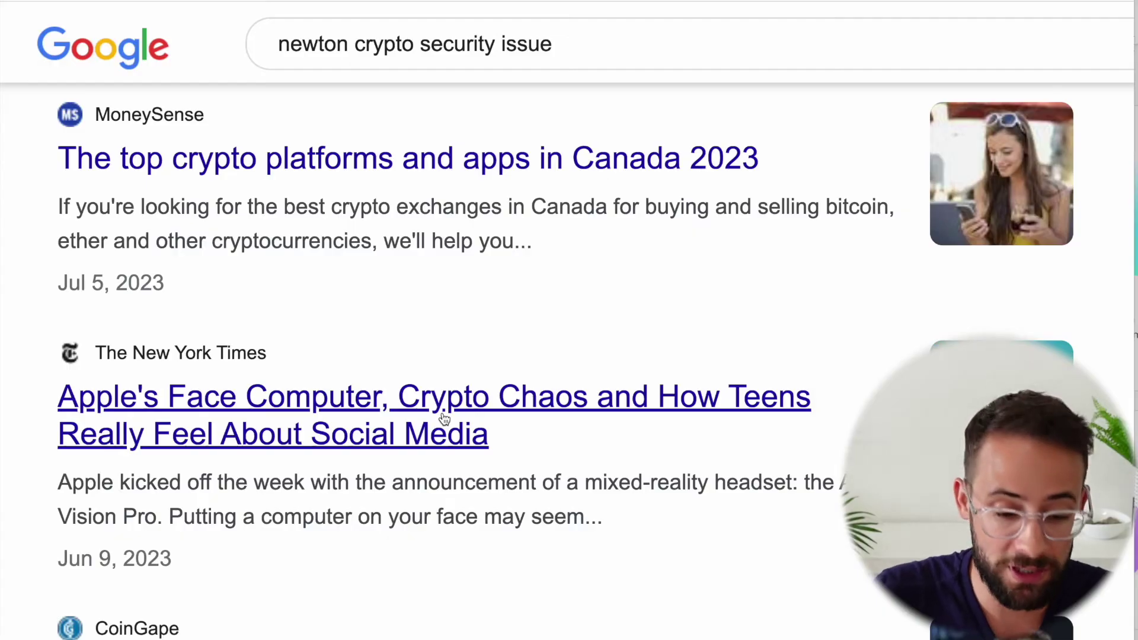
# Scroll through the Google results for 'newton crypto security issue'.
pyautogui.scroll(1, 444, 419)
pyautogui.scroll(-3, 444, 419)
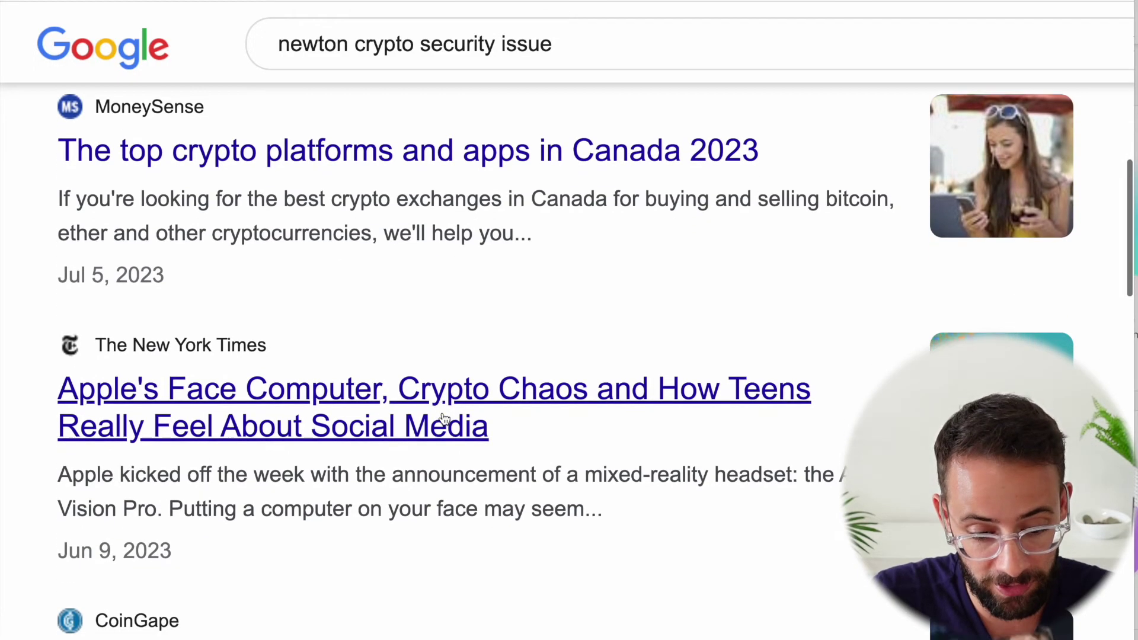
pyautogui.scroll(-5, 444, 419)
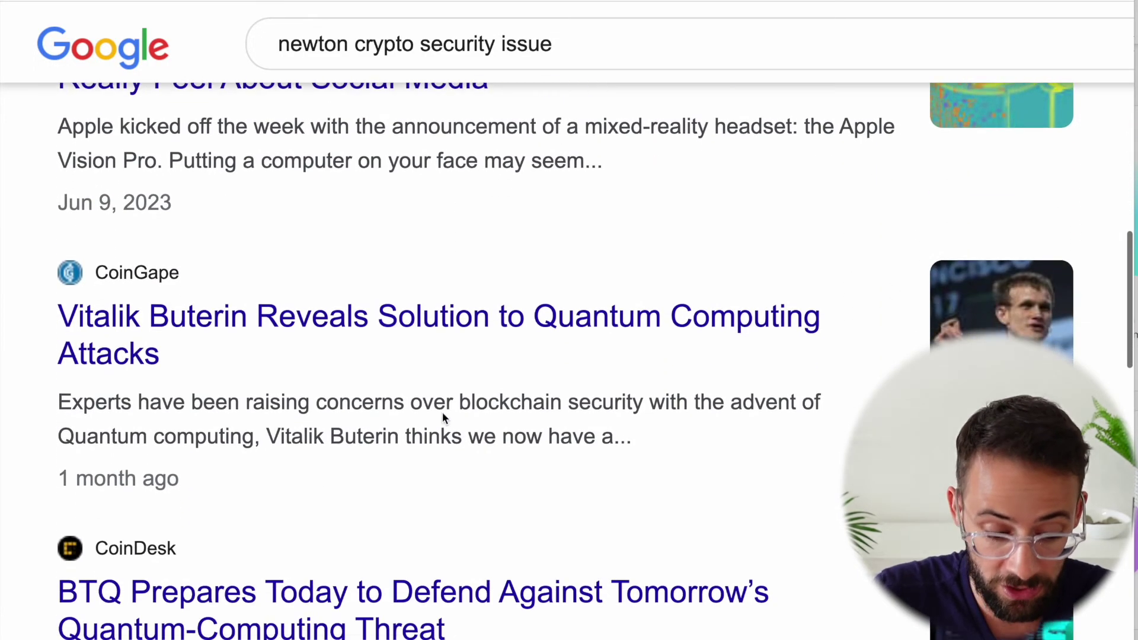
pyautogui.scroll(-3, 444, 418)
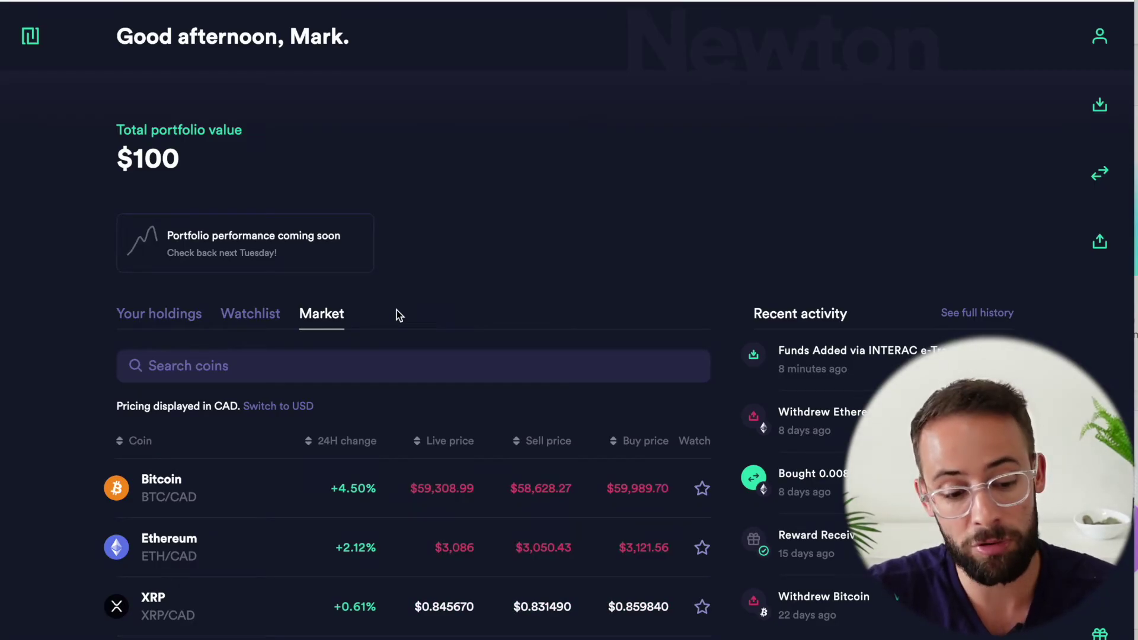
# Scroll the Newton dashboard showing the $100 total portfolio value.
pyautogui.scroll(-1, 397, 312)
pyautogui.scroll(1, 397, 312)
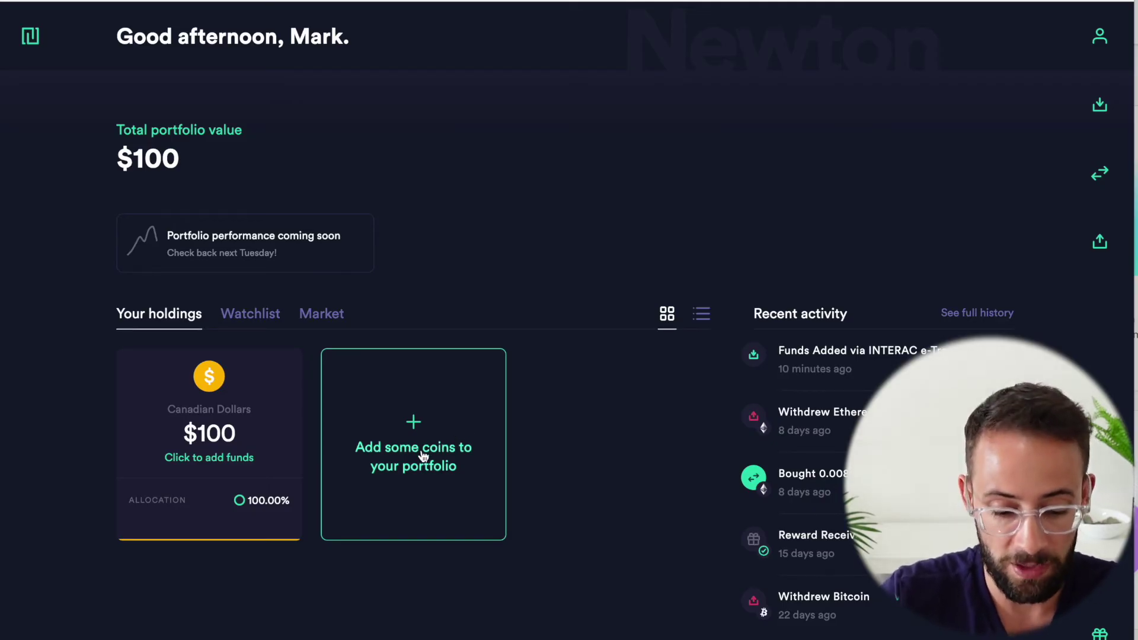
# Star Bitcoin, Ethereum, Arbitrum and Optimism in the Market coin list.
pyautogui.click(255, 315)
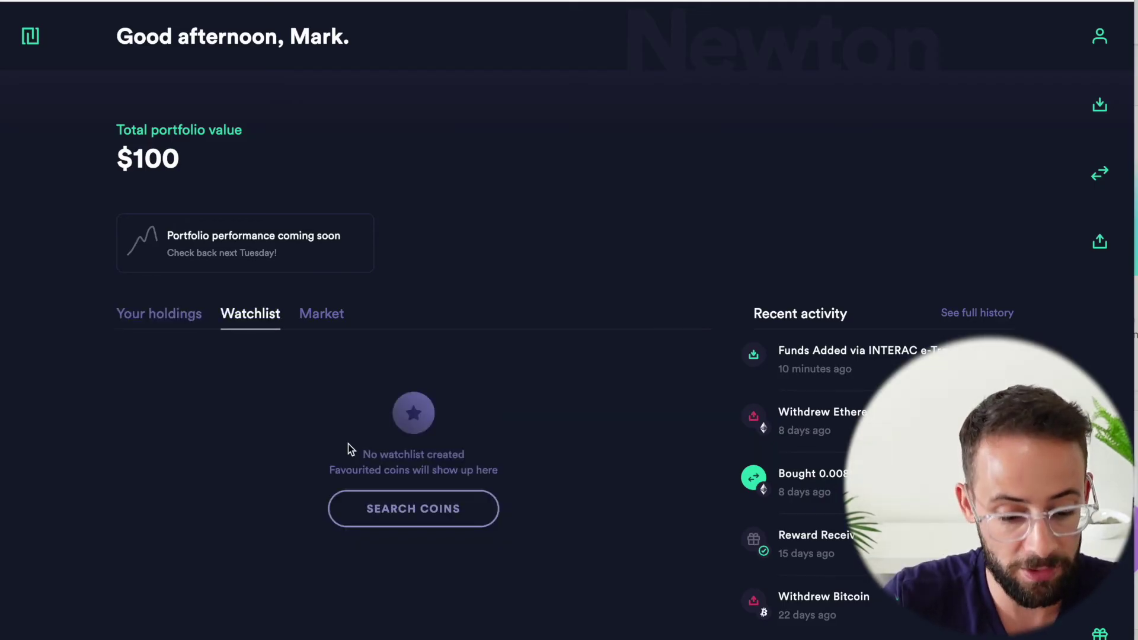
pyautogui.click(395, 509)
pyautogui.scroll(-2, 394, 495)
pyautogui.scroll(-1, 394, 495)
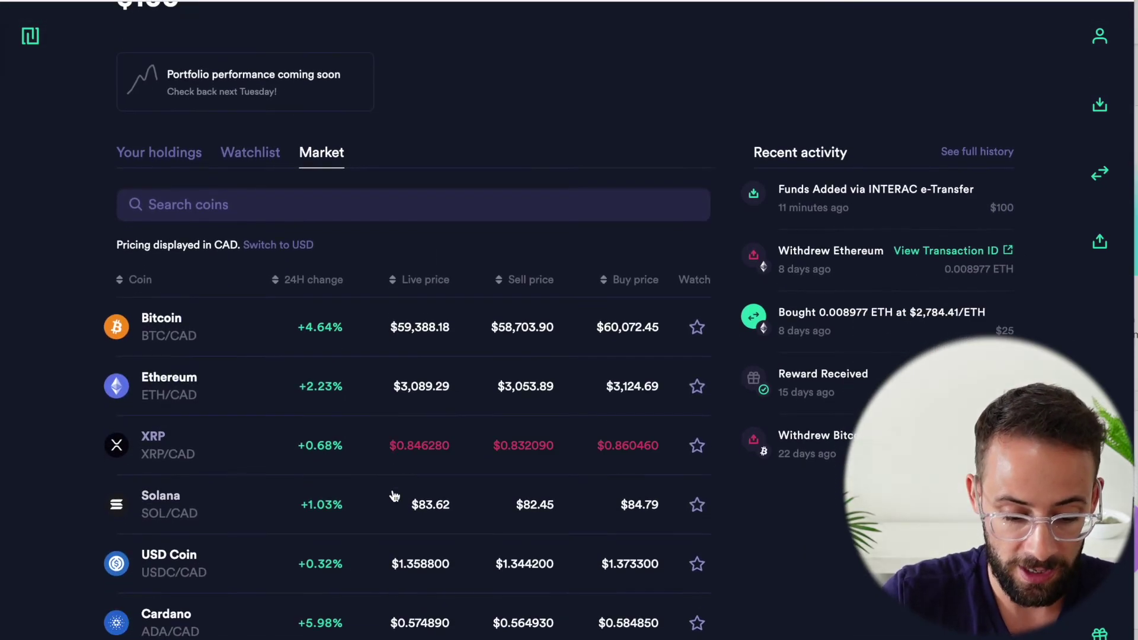
pyautogui.click(697, 327)
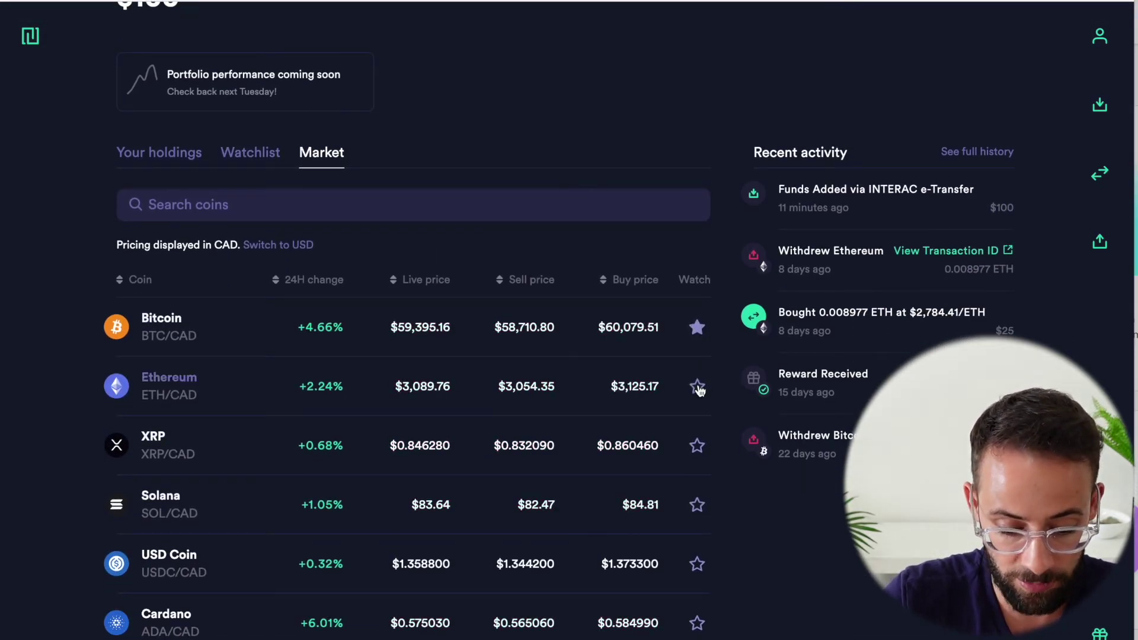
pyautogui.click(697, 386)
pyautogui.scroll(-4, 650, 518)
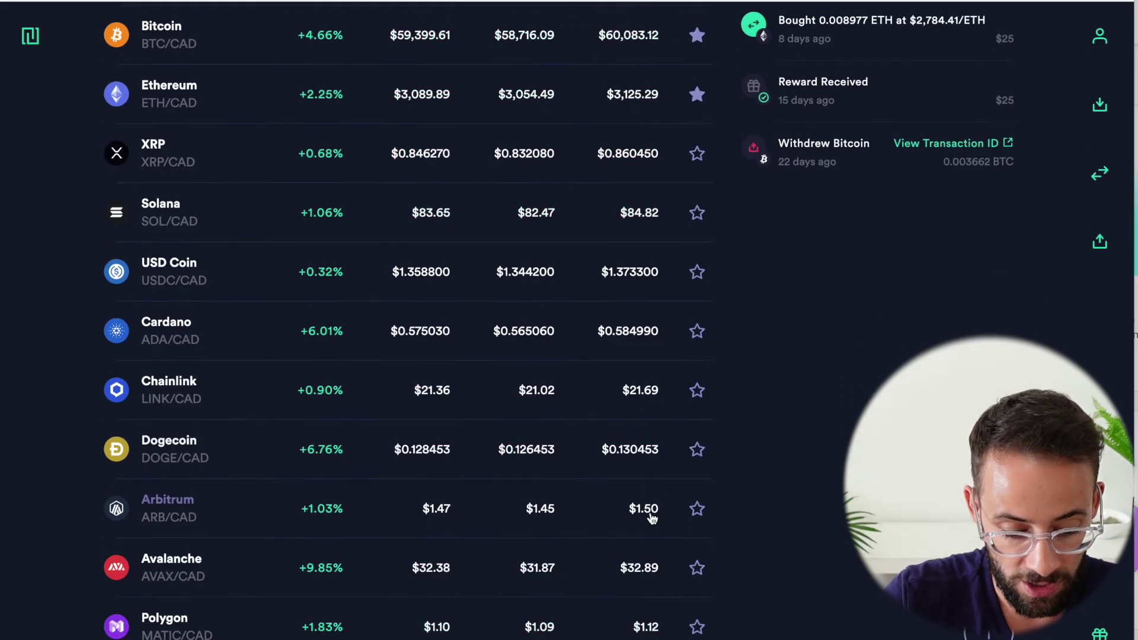
pyautogui.click(703, 513)
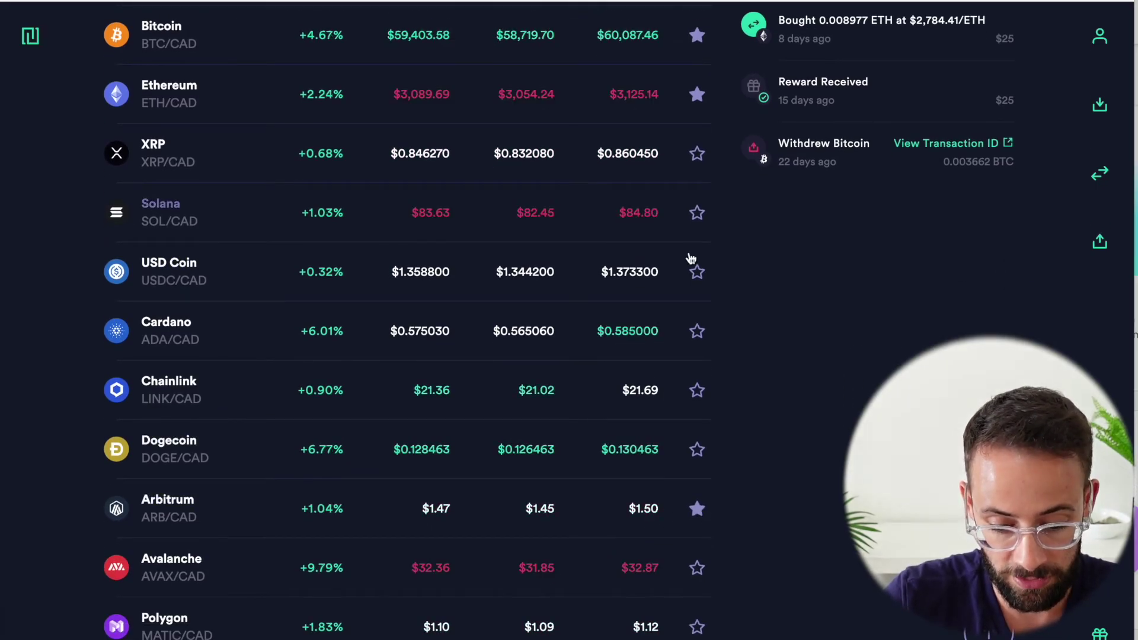
pyautogui.scroll(-3, 688, 474)
pyautogui.click(697, 579)
# Check that the Watchlist shows the starred coins, then bring up the Add Funds options.
pyautogui.scroll(1, 702, 578)
pyautogui.scroll(9, 393, 411)
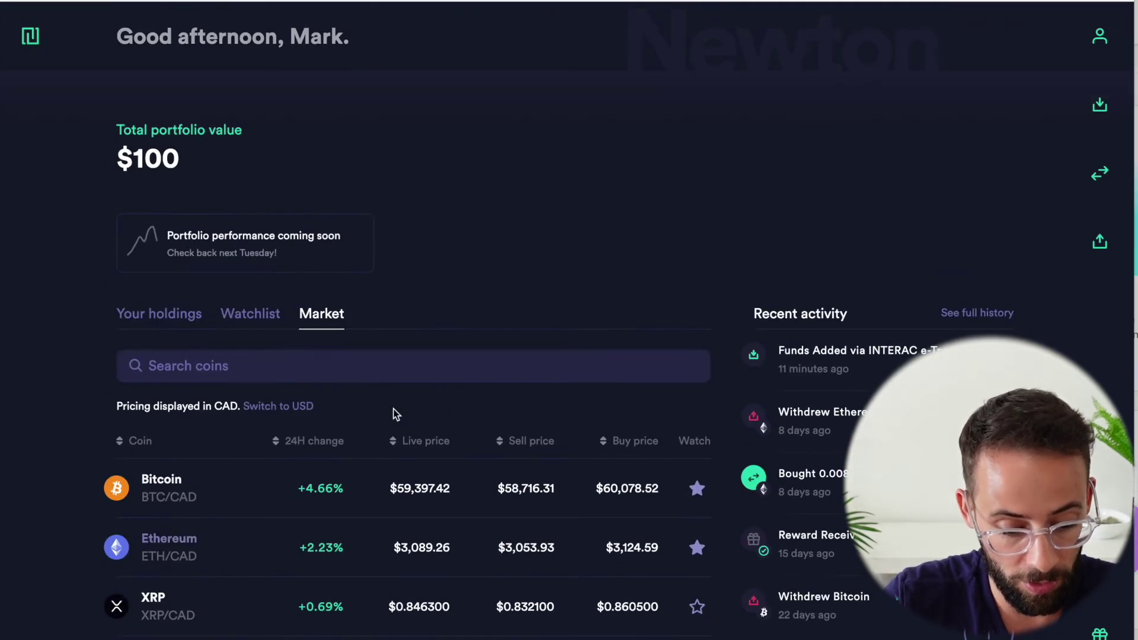
pyautogui.click(256, 314)
pyautogui.scroll(-1, 296, 449)
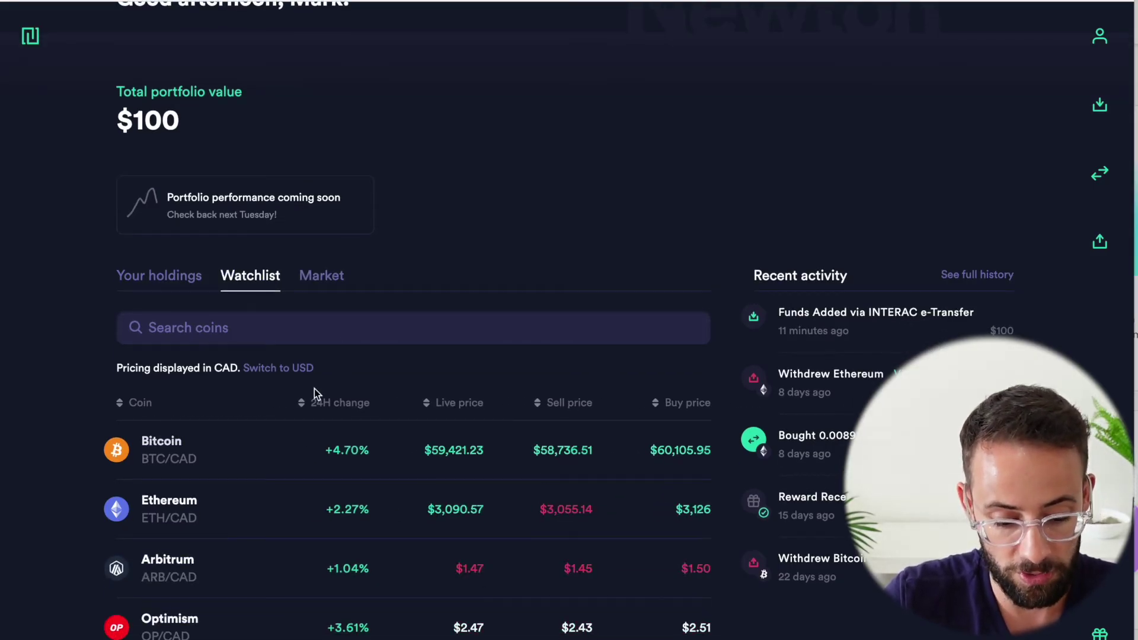
pyautogui.click(330, 275)
pyautogui.scroll(-4, 349, 356)
pyautogui.scroll(-20, 356, 371)
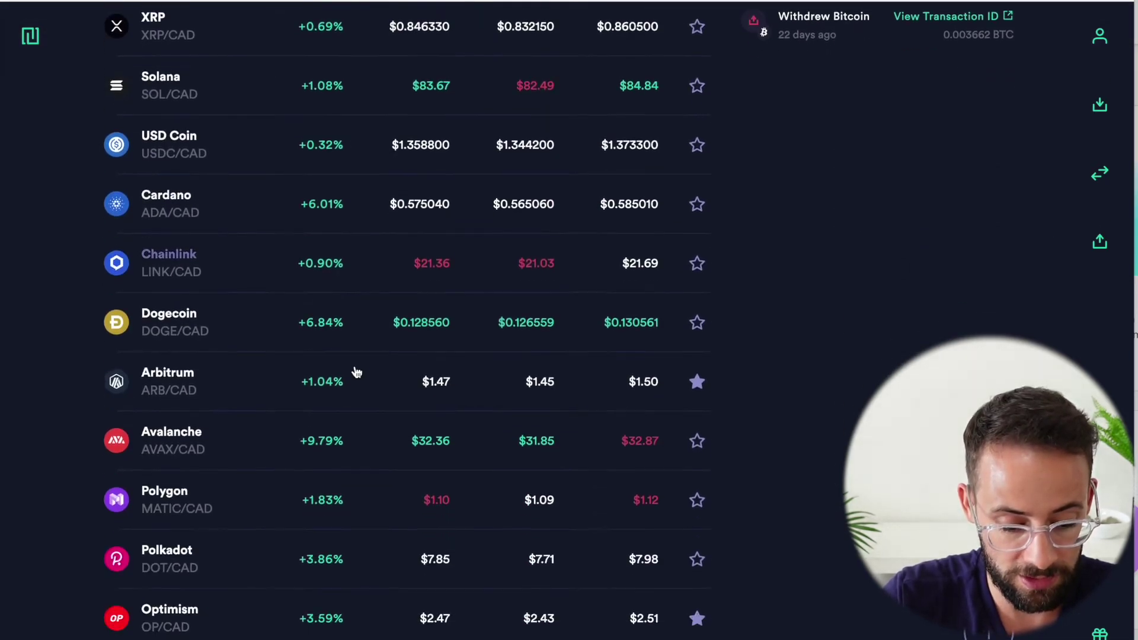
pyautogui.scroll(-9, 357, 371)
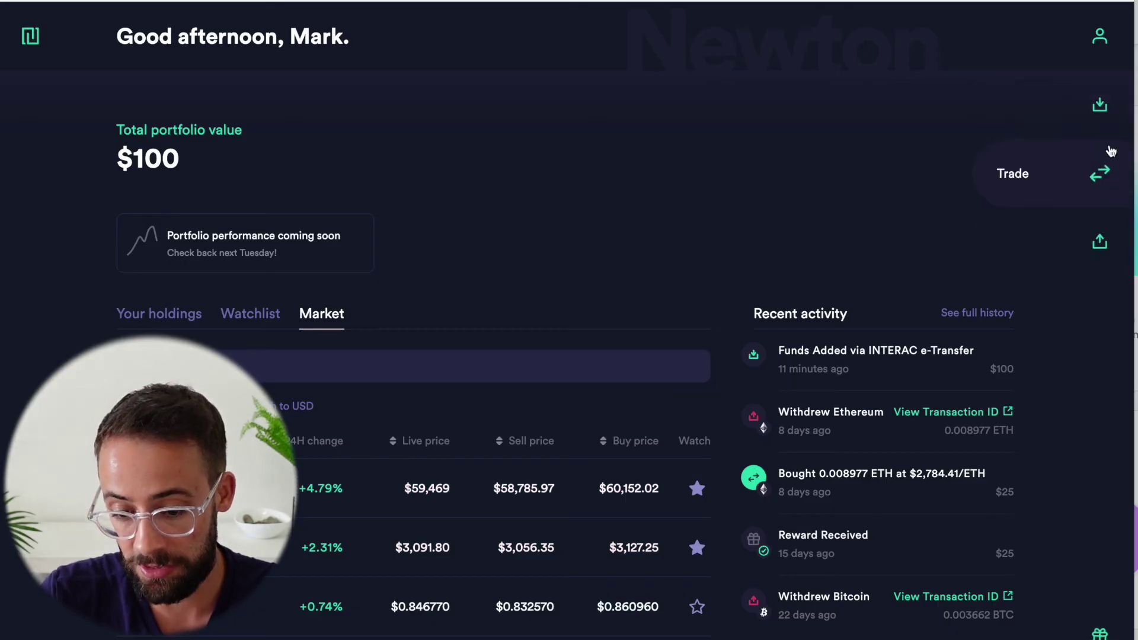
pyautogui.click(1108, 113)
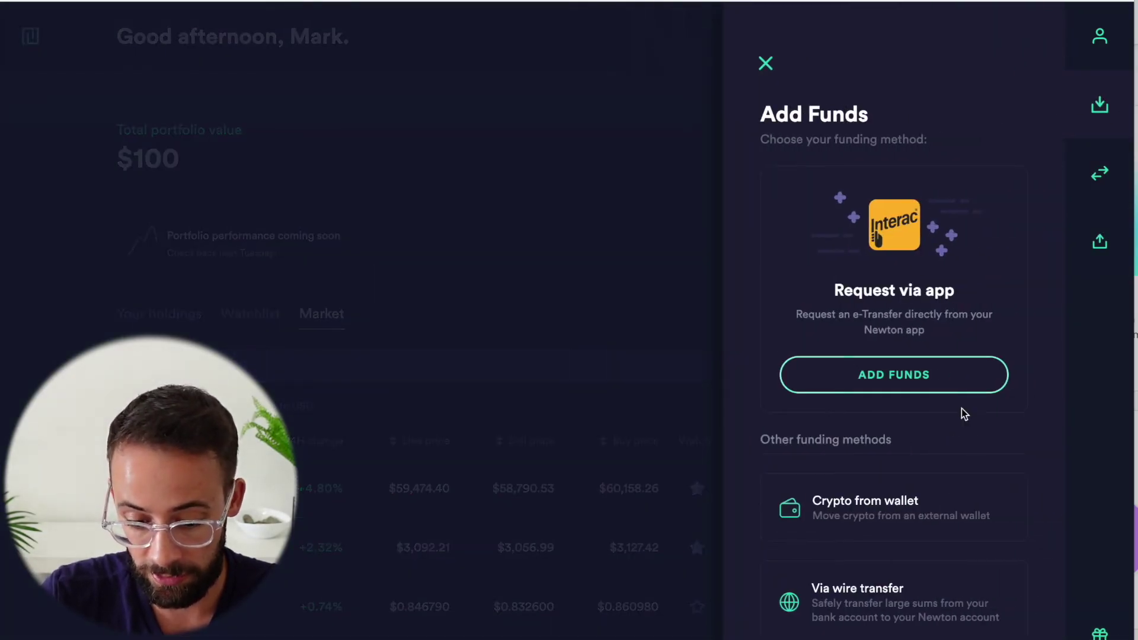
# Look through the Withdraw panel's withdrawal methods, then close it.
pyautogui.click(1109, 243)
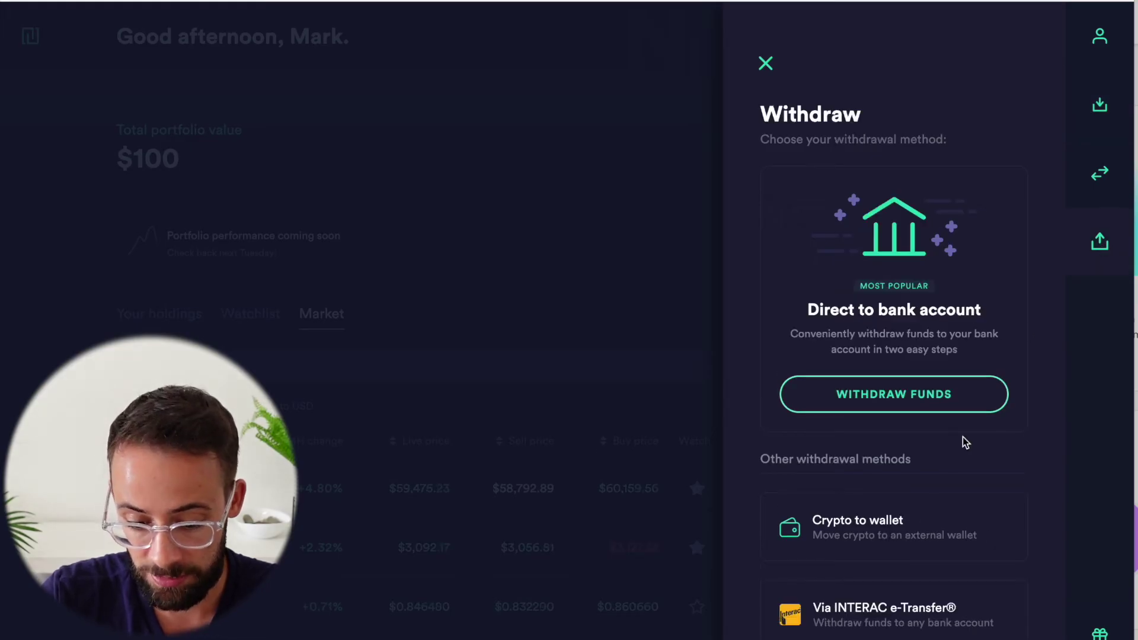
pyautogui.scroll(-1, 963, 437)
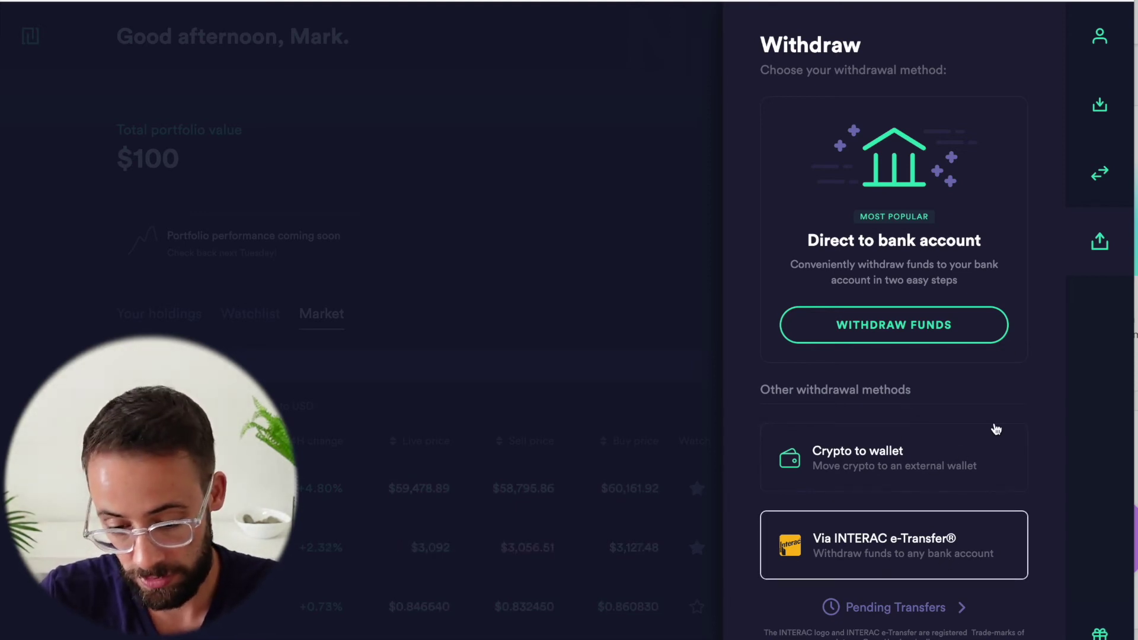
pyautogui.click(1104, 181)
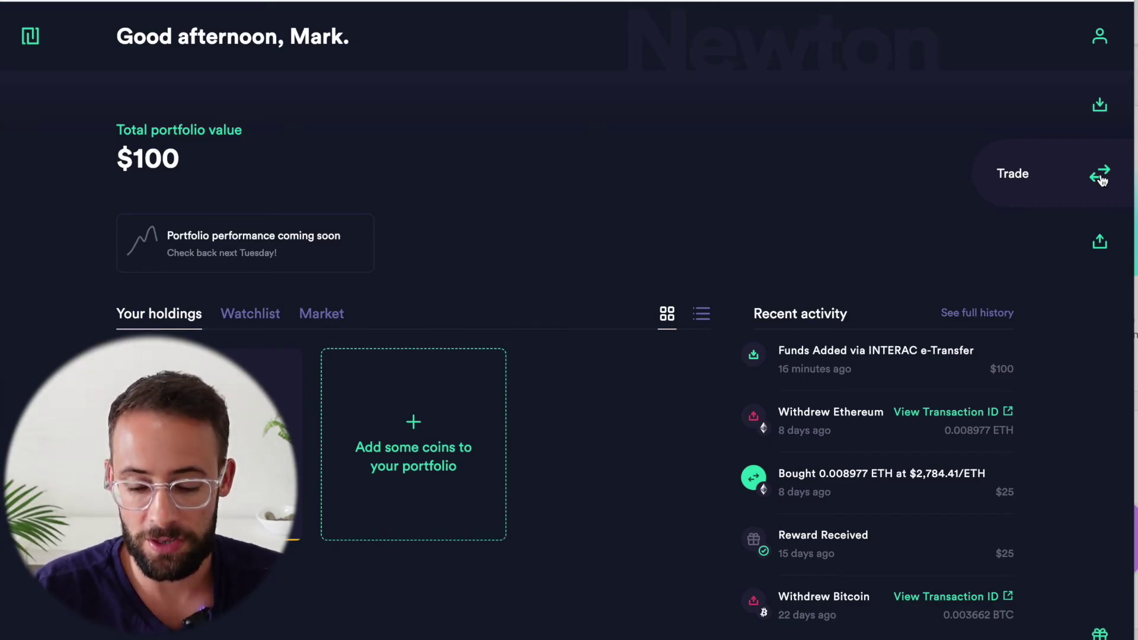
# Set up a market trade with Ethereum as the coin and Max 100 CAD for 0.032036 ETH.
pyautogui.click(1103, 176)
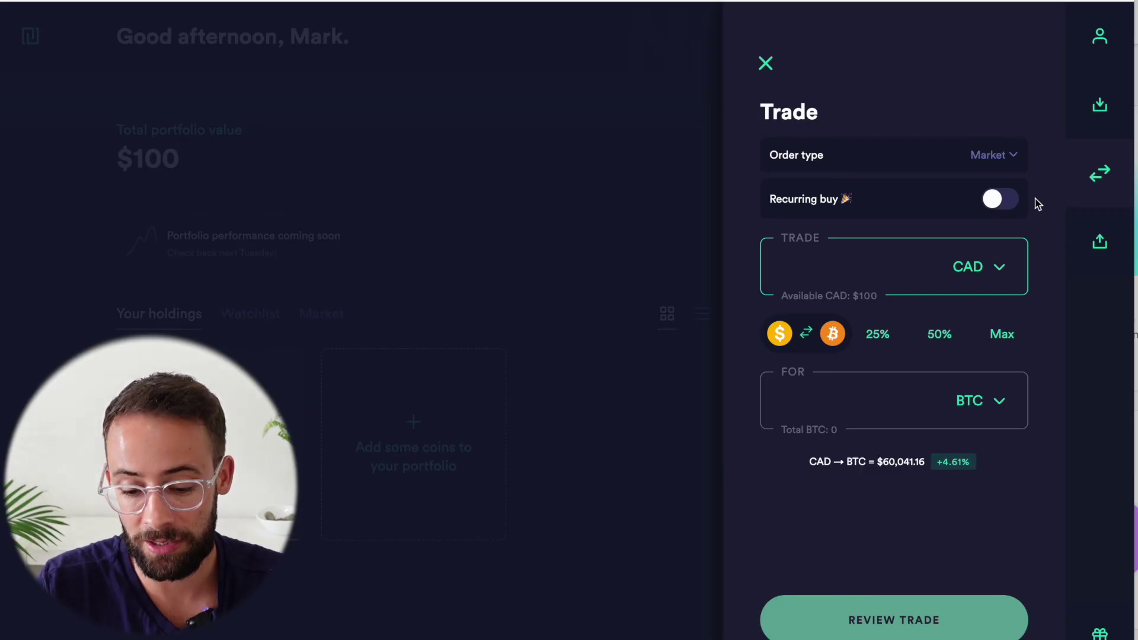
pyautogui.click(986, 410)
pyautogui.scroll(-2, 935, 437)
pyautogui.scroll(4, 934, 436)
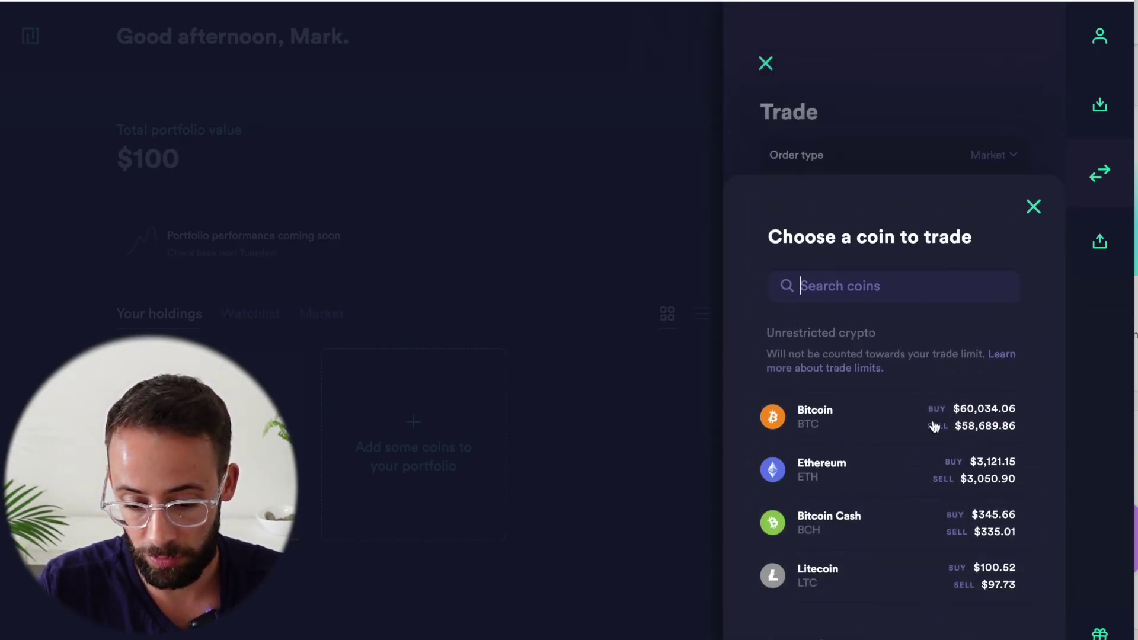
pyautogui.click(927, 280)
pyautogui.write('uni')
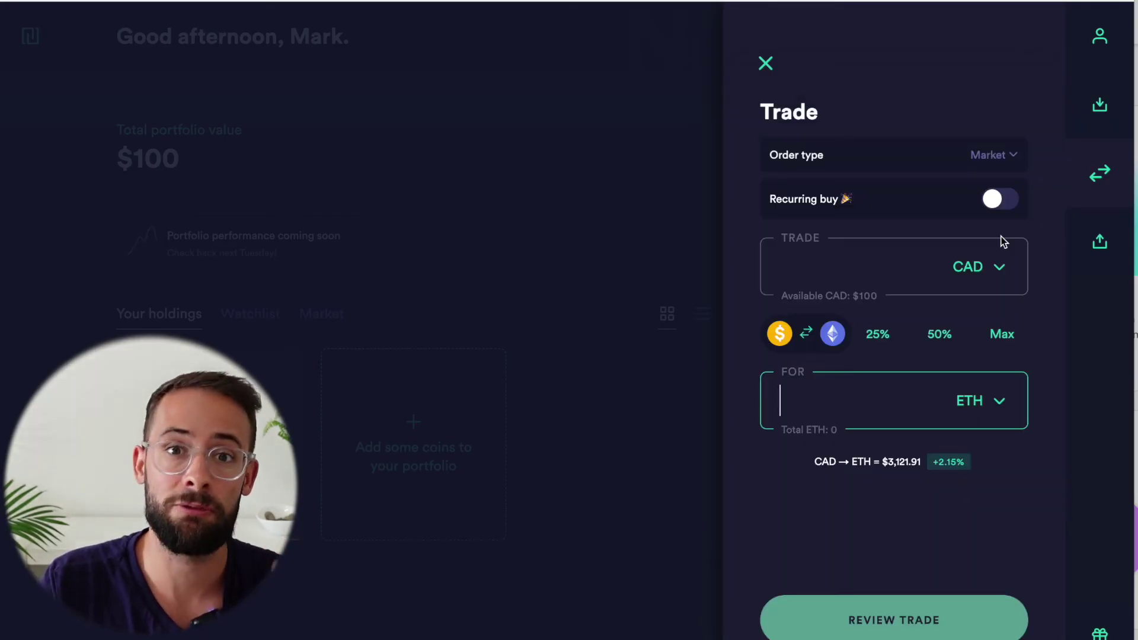
pyautogui.click(996, 156)
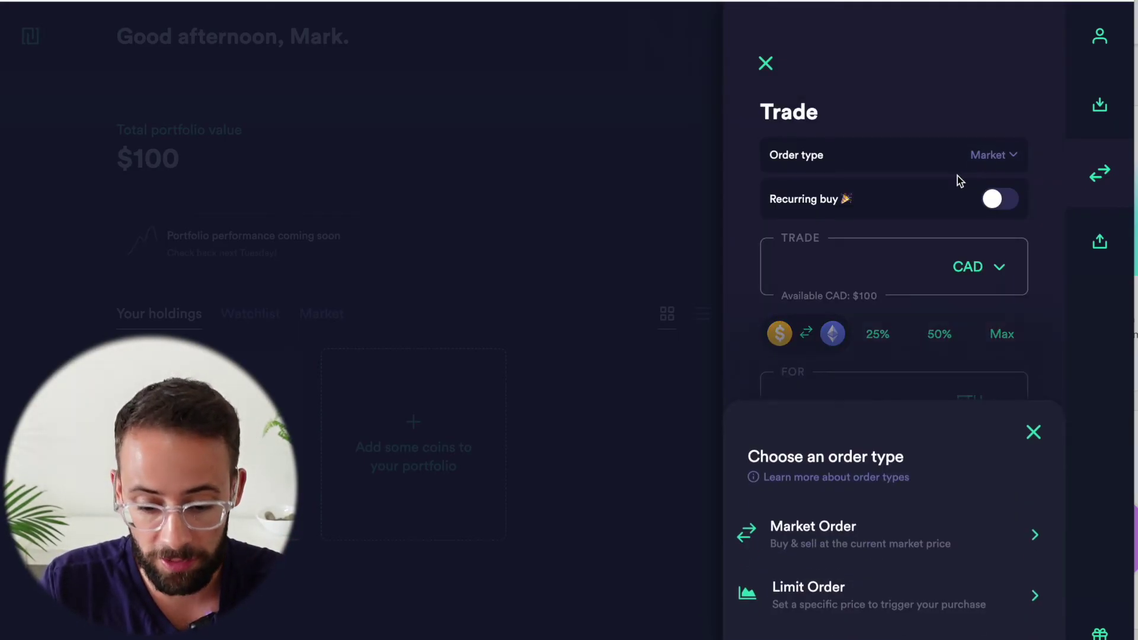
pyautogui.click(925, 119)
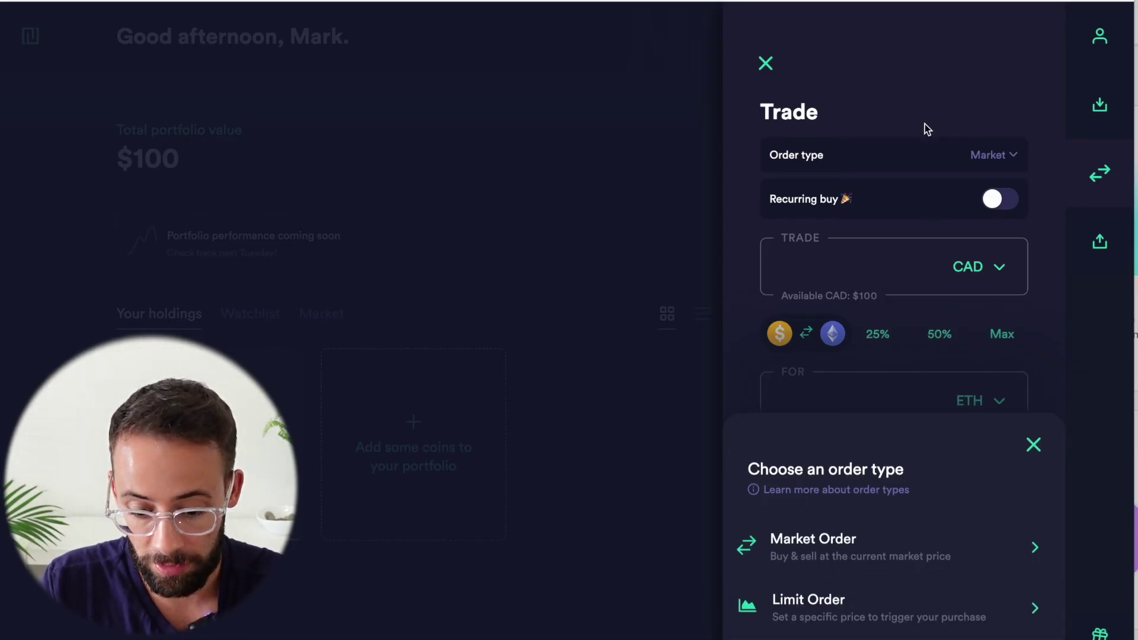
pyautogui.click(1001, 333)
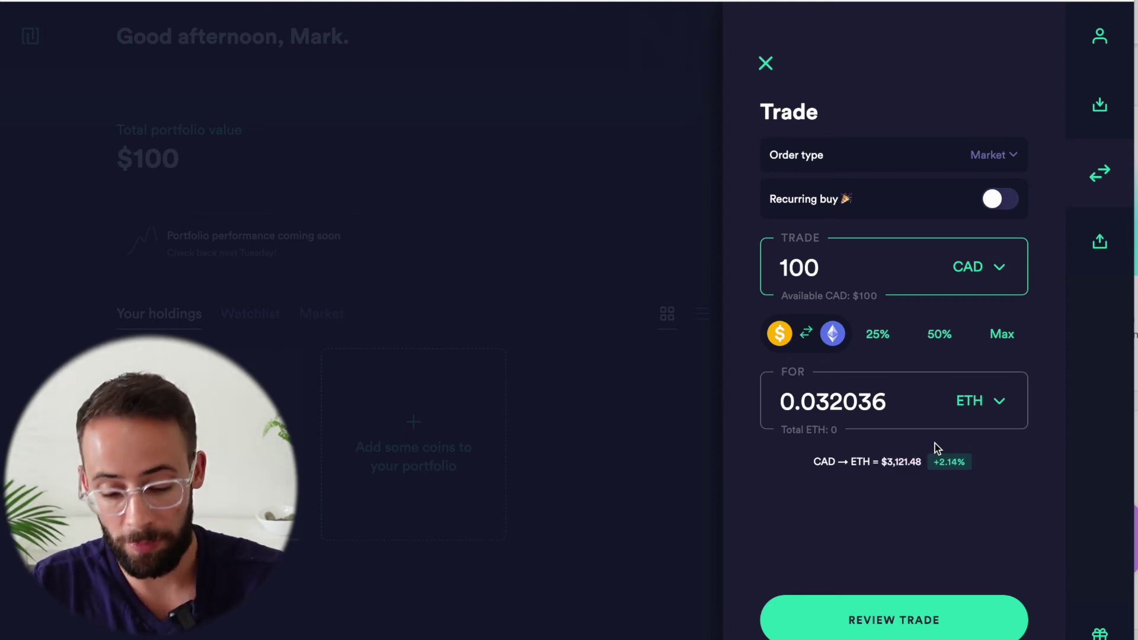
# Try a Limit Order for ETH, then revert to a market order since limits are unavailable.
pyautogui.click(987, 154)
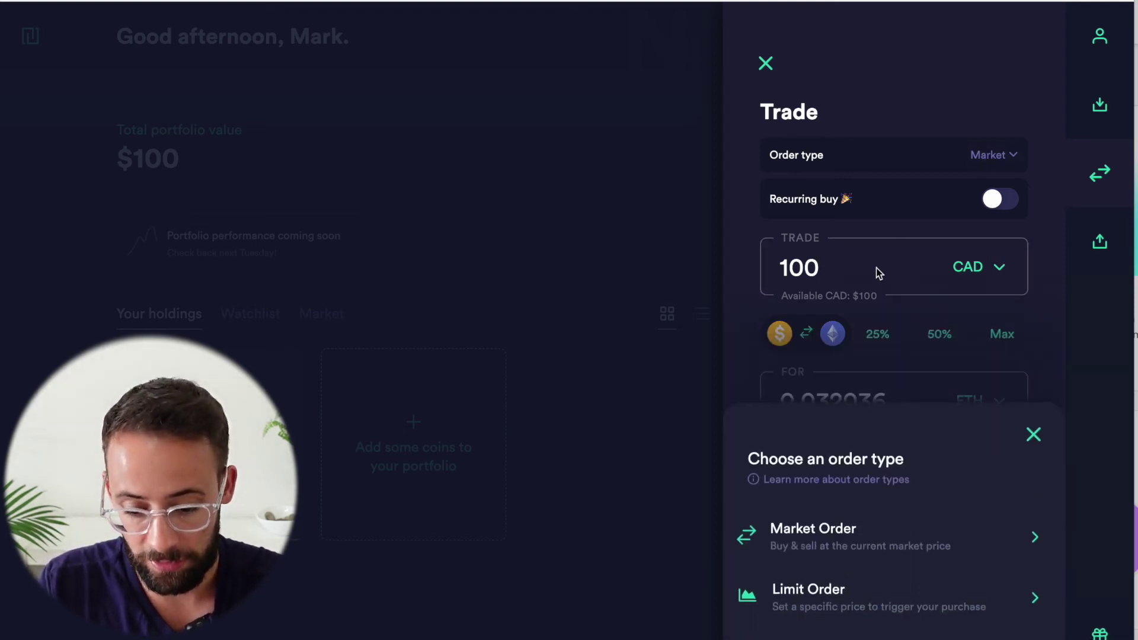
pyautogui.click(834, 611)
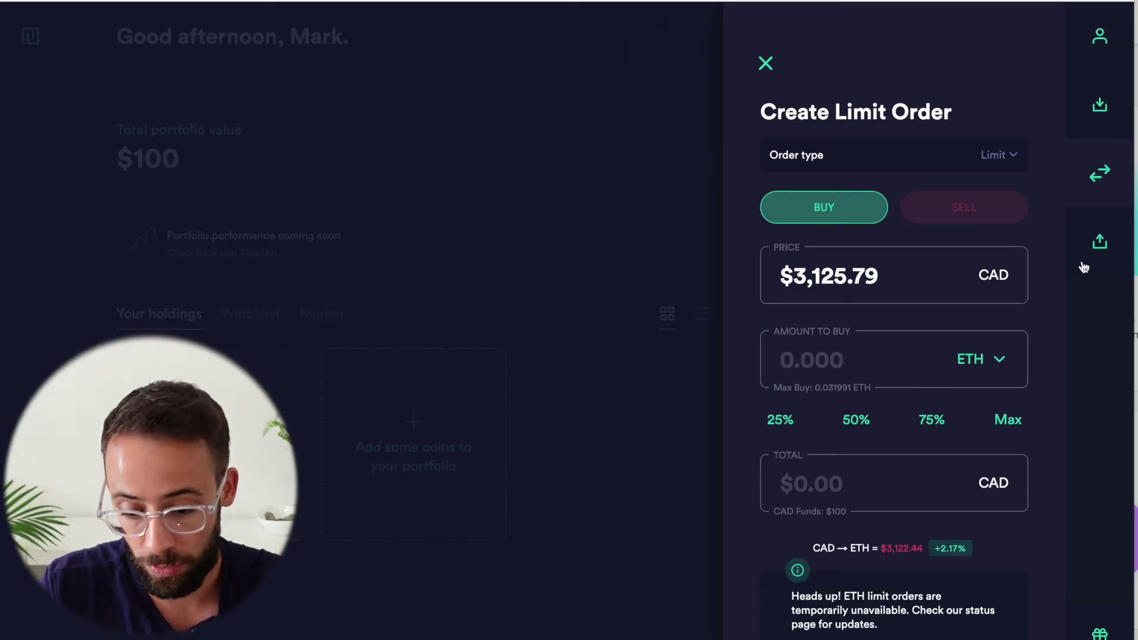
pyautogui.click(996, 153)
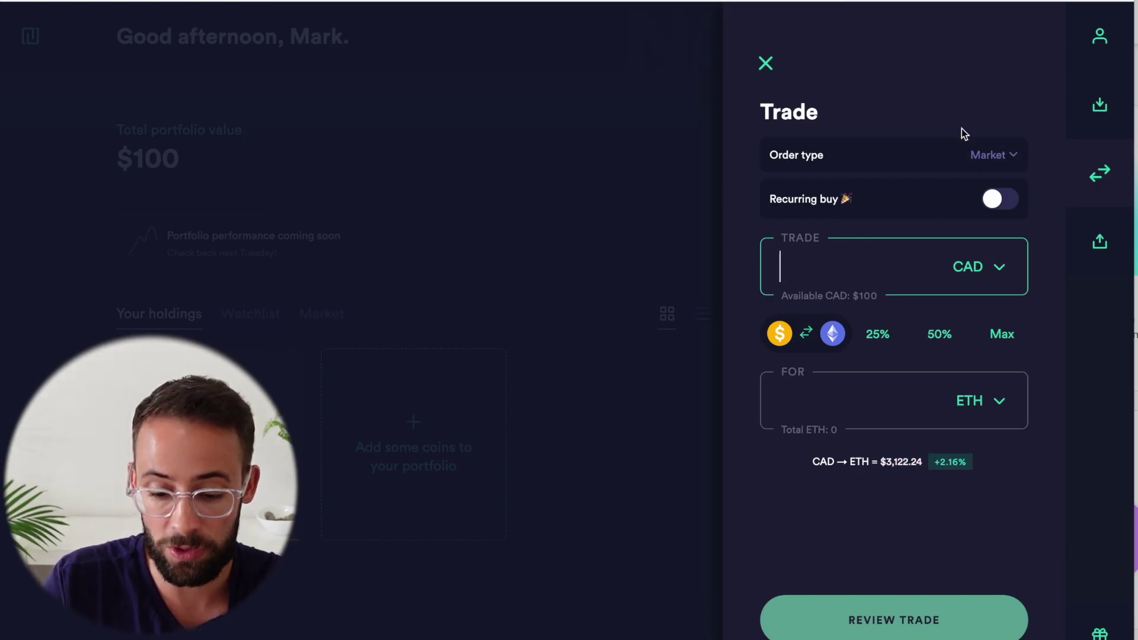
# Turn on recurring buys and enter a 100 CAD amount.
pyautogui.click(983, 197)
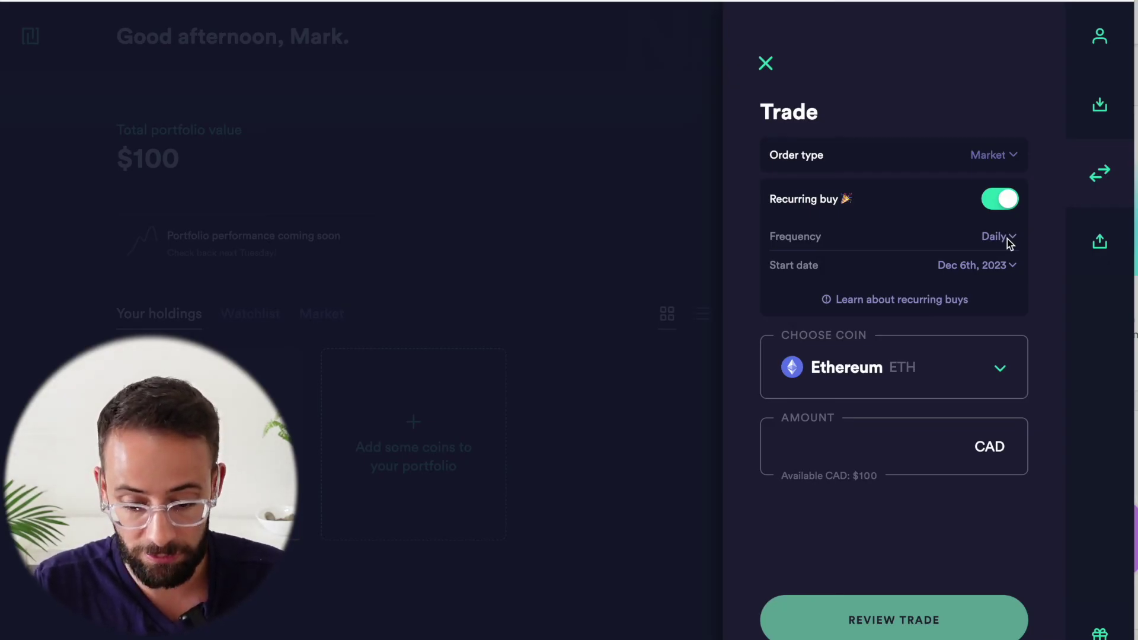
pyautogui.click(995, 237)
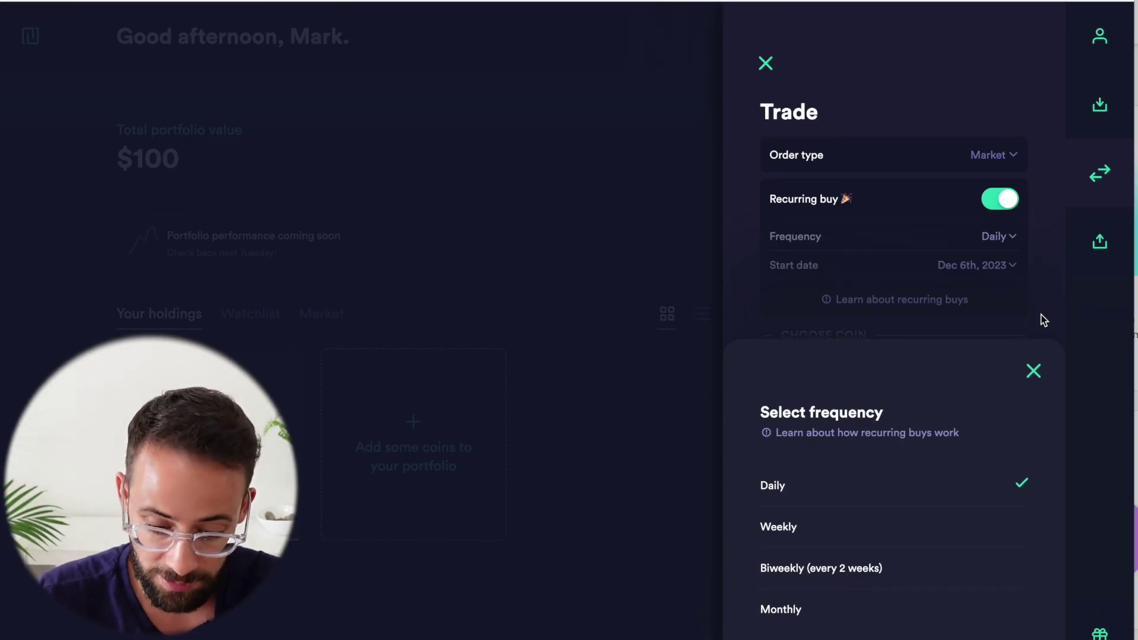
pyautogui.click(1034, 374)
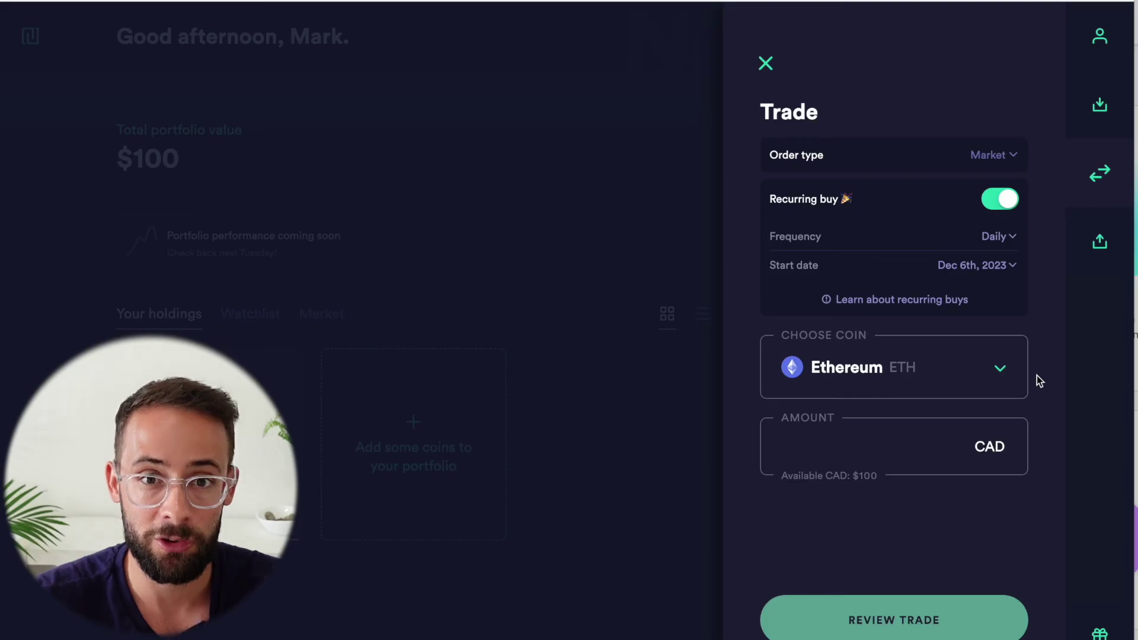
pyautogui.click(896, 437)
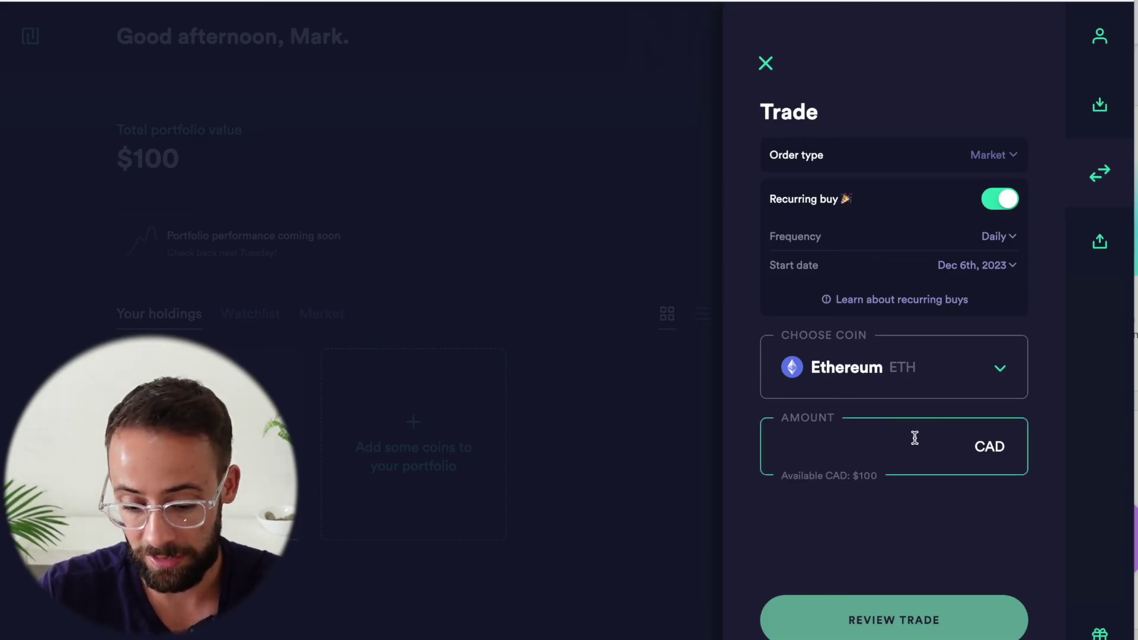
pyautogui.write('100')
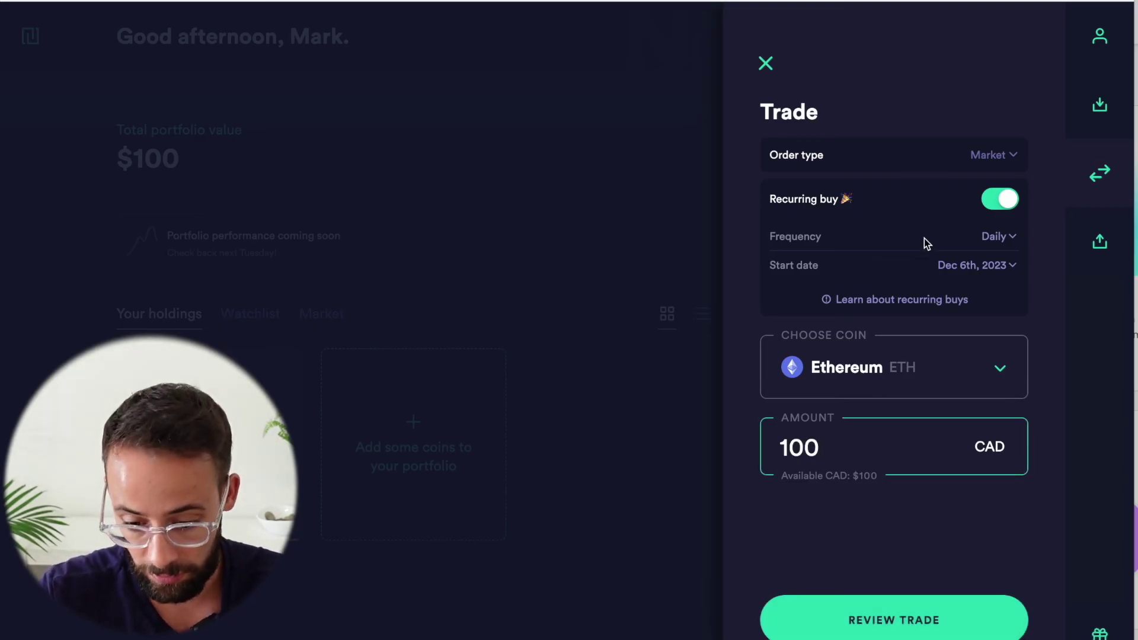
# Make the Ethereum buy repeat Monthly, then review and confirm the recurring trade.
pyautogui.click(994, 236)
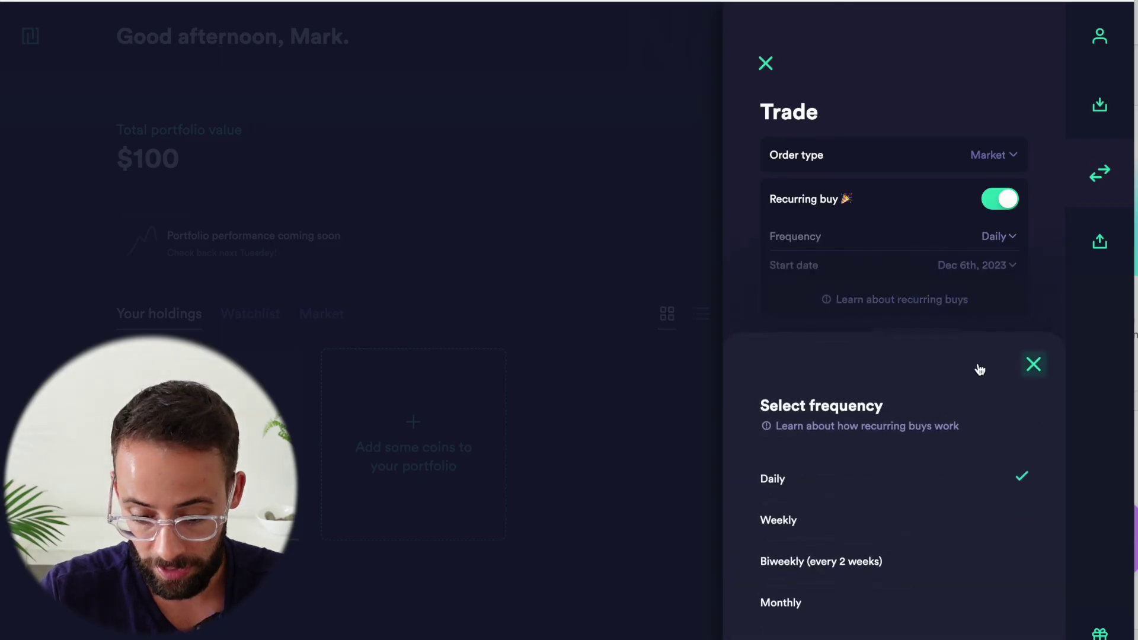
pyautogui.click(809, 614)
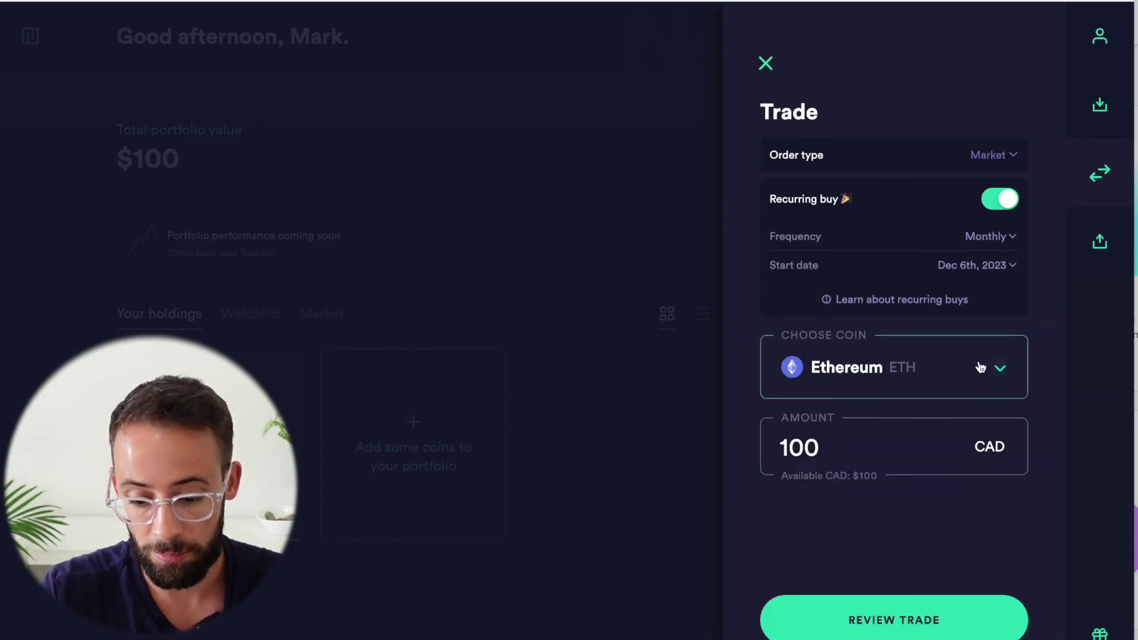
pyautogui.click(935, 619)
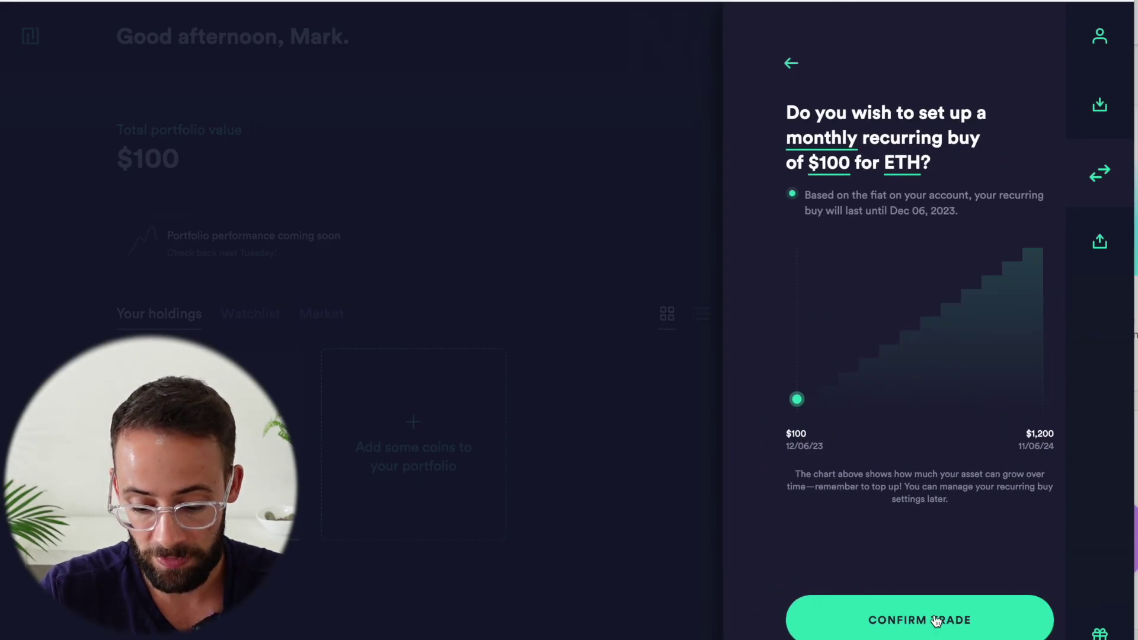
pyautogui.click(942, 617)
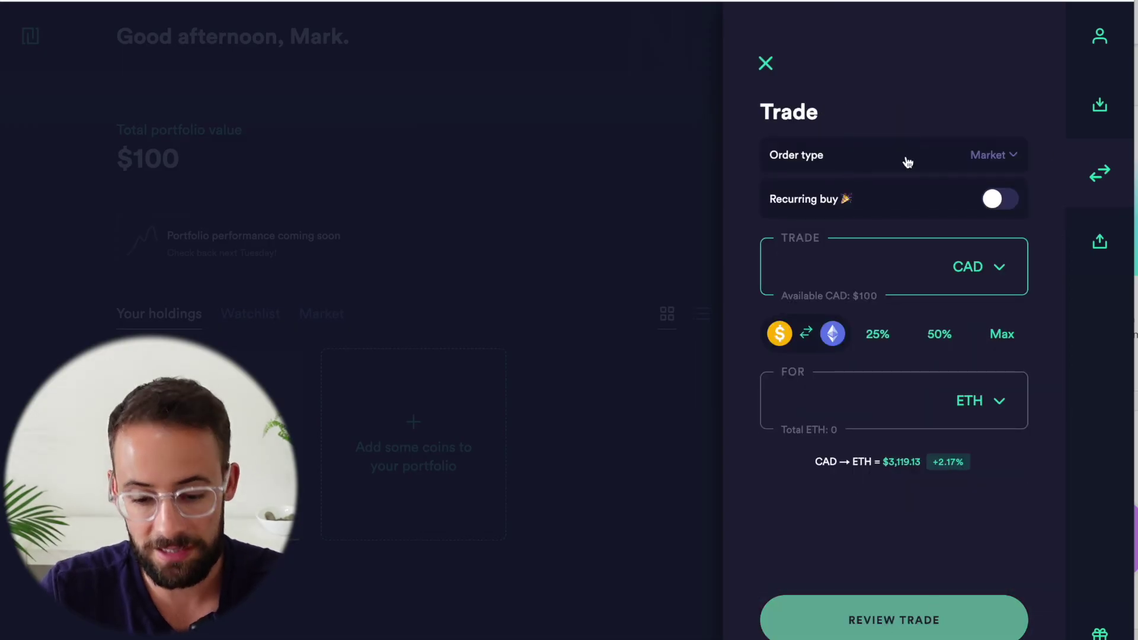
# Close the Trade panel and open Arbitrum from the Market watchlist.
pyautogui.click(604, 180)
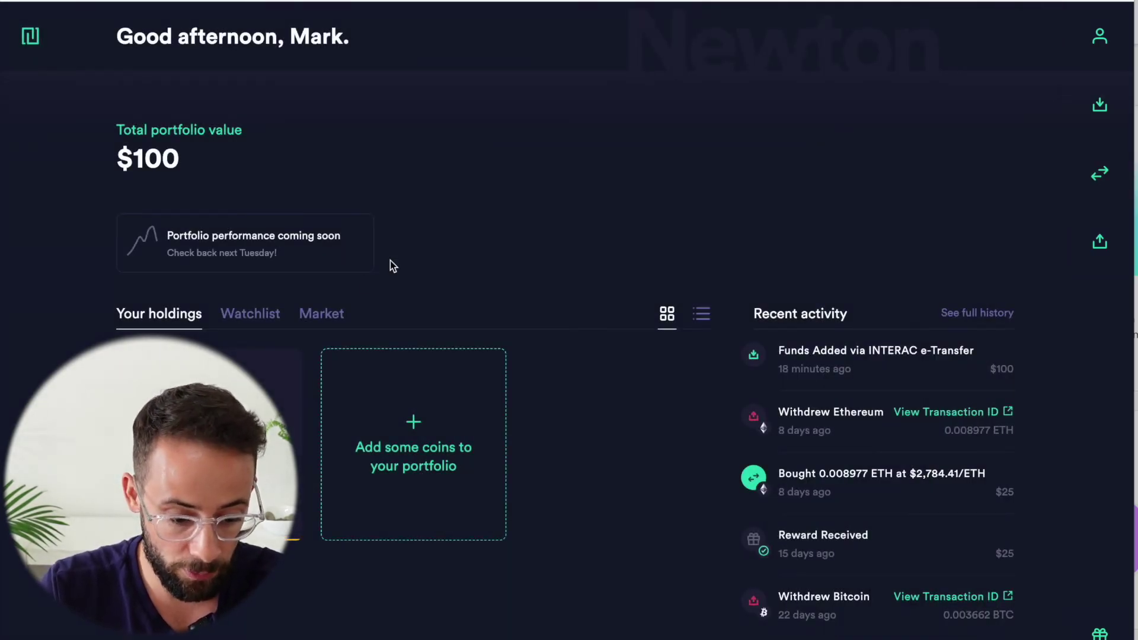
pyautogui.click(325, 321)
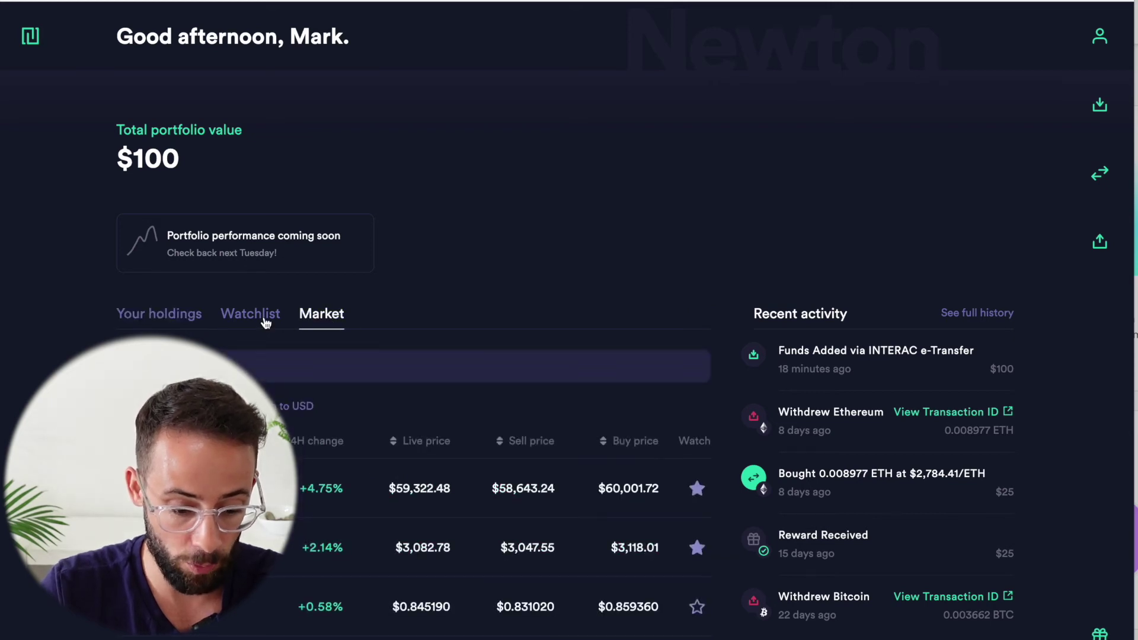
pyautogui.click(249, 314)
pyautogui.scroll(-1, 284, 385)
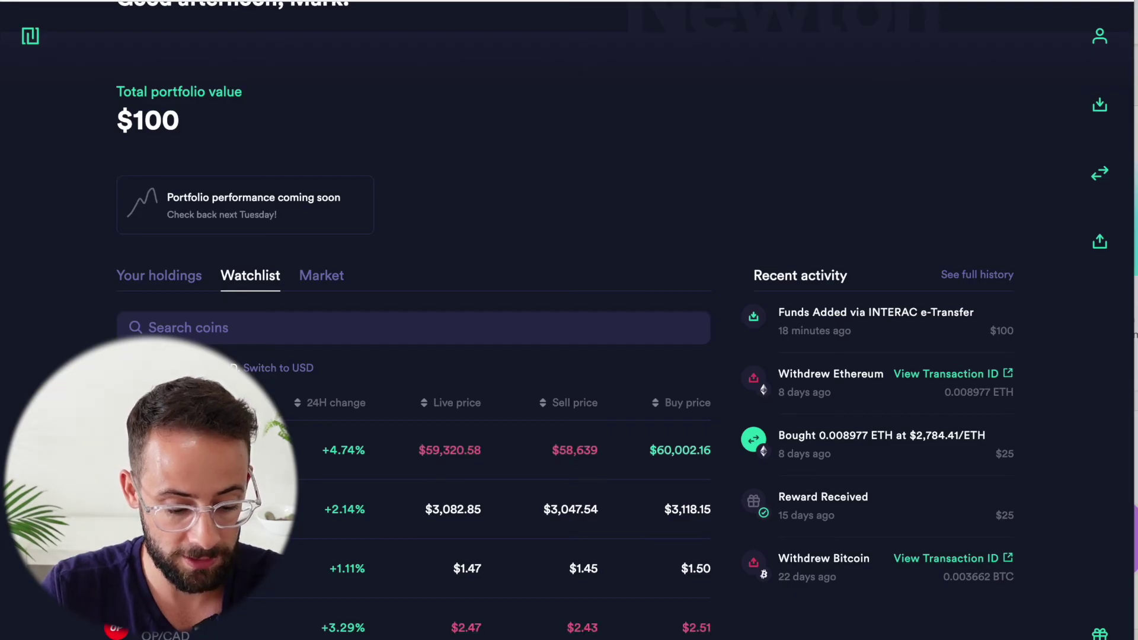
pyautogui.click(314, 568)
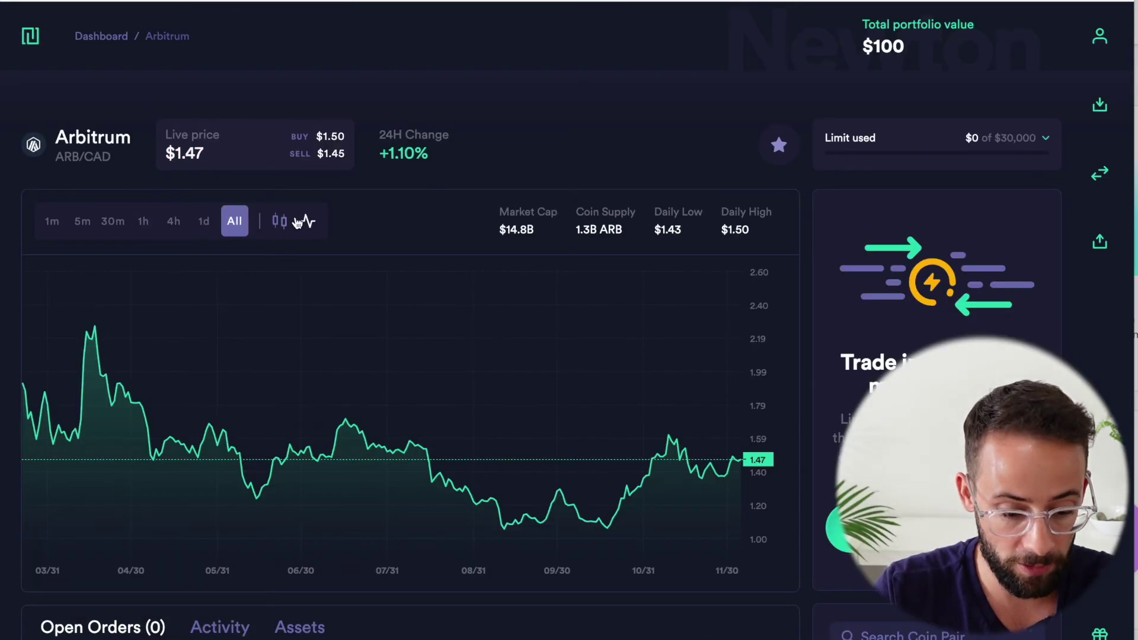
# Change the Arbitrum chart through 5m, 30m and 1h candles to 4-hour candles.
pyautogui.click(280, 221)
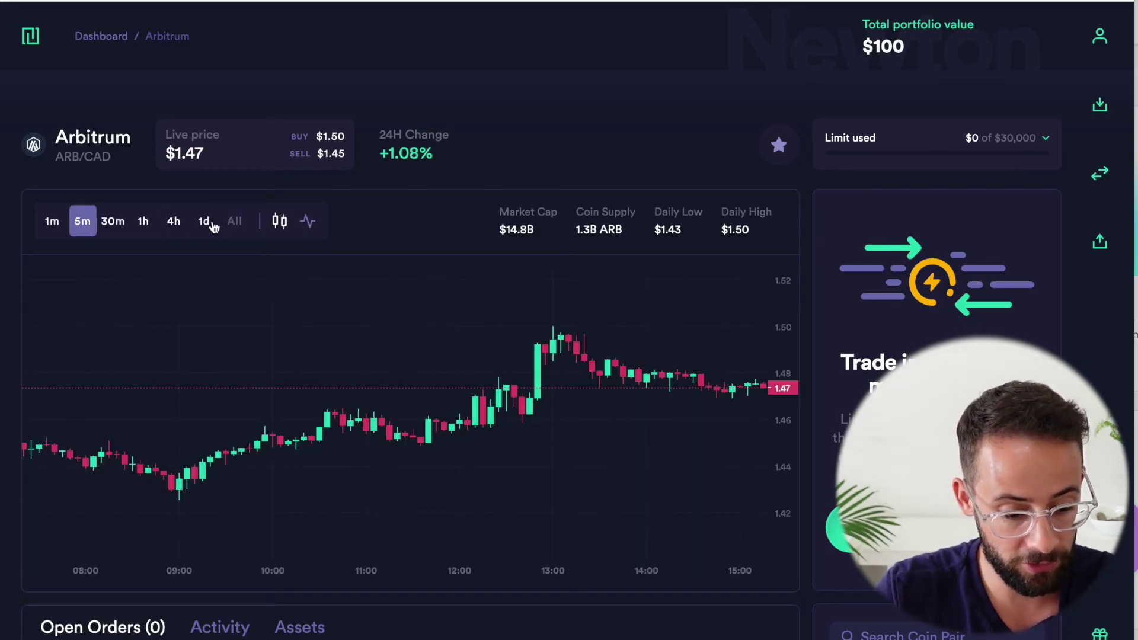
pyautogui.click(113, 221)
pyautogui.click(148, 228)
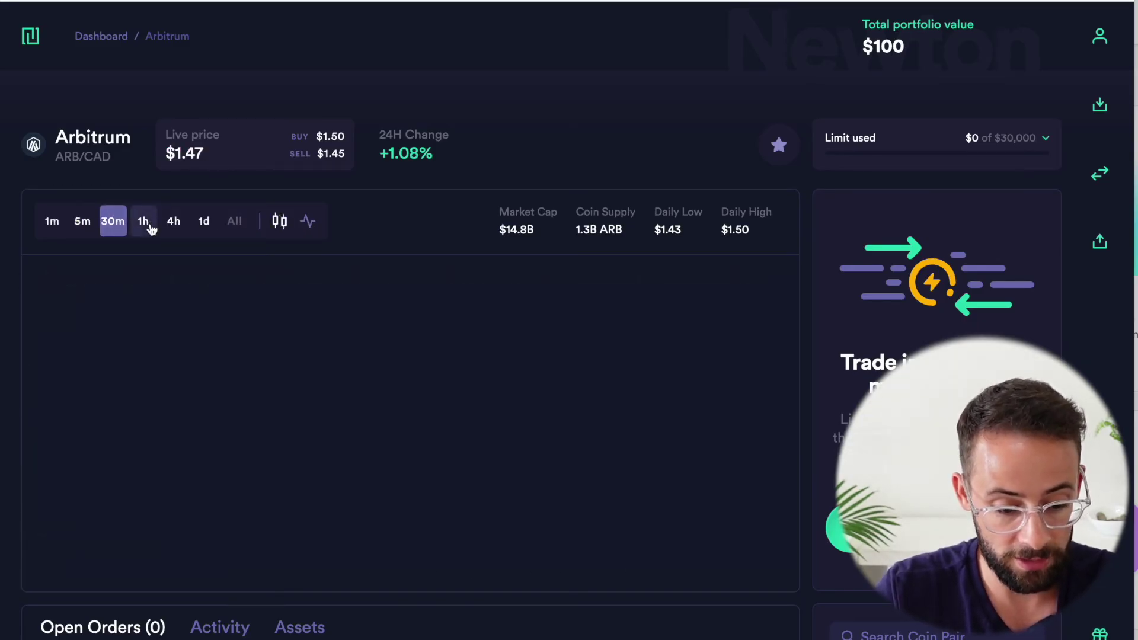
pyautogui.click(175, 228)
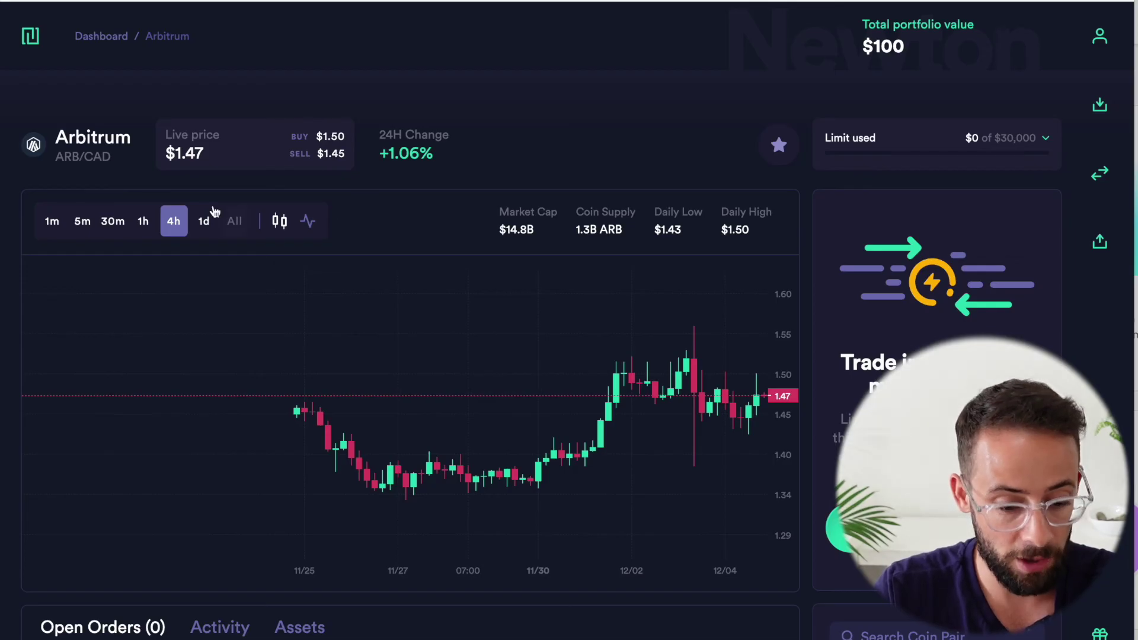
pyautogui.scroll(-1, 592, 438)
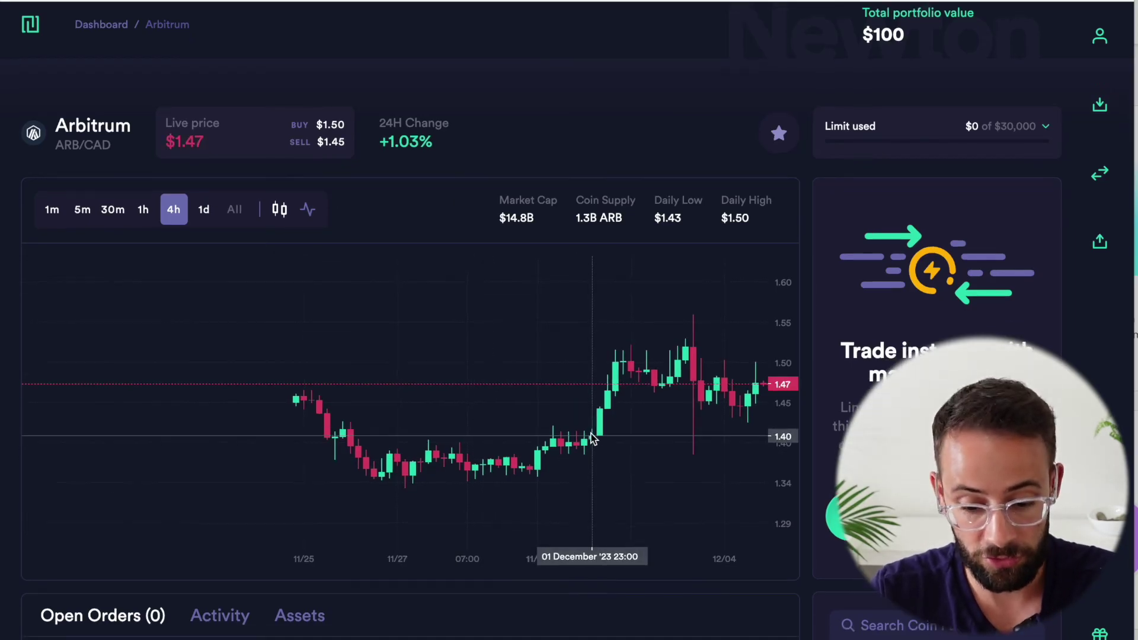
pyautogui.scroll(-1, 592, 438)
pyautogui.scroll(-8, 858, 243)
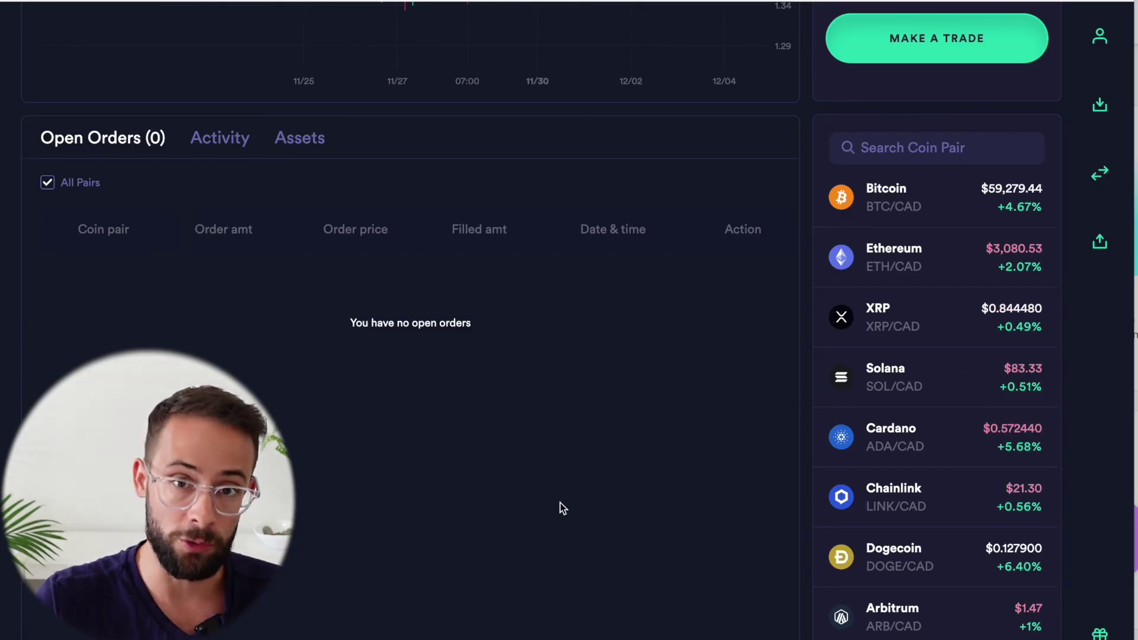
pyautogui.scroll(6, 560, 502)
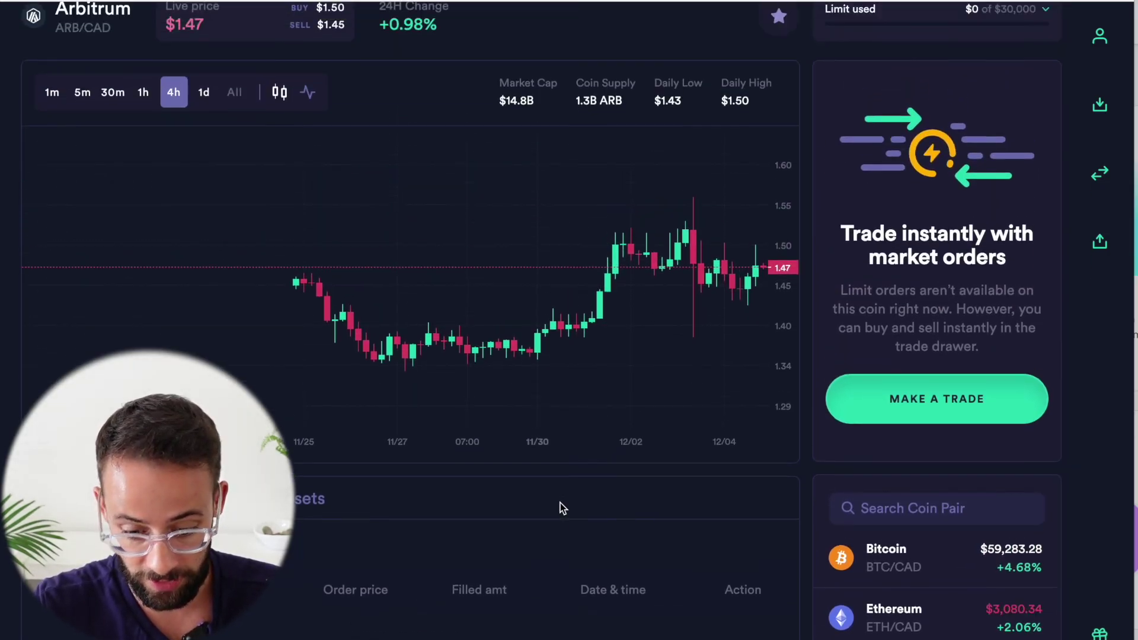
pyautogui.scroll(2, 560, 503)
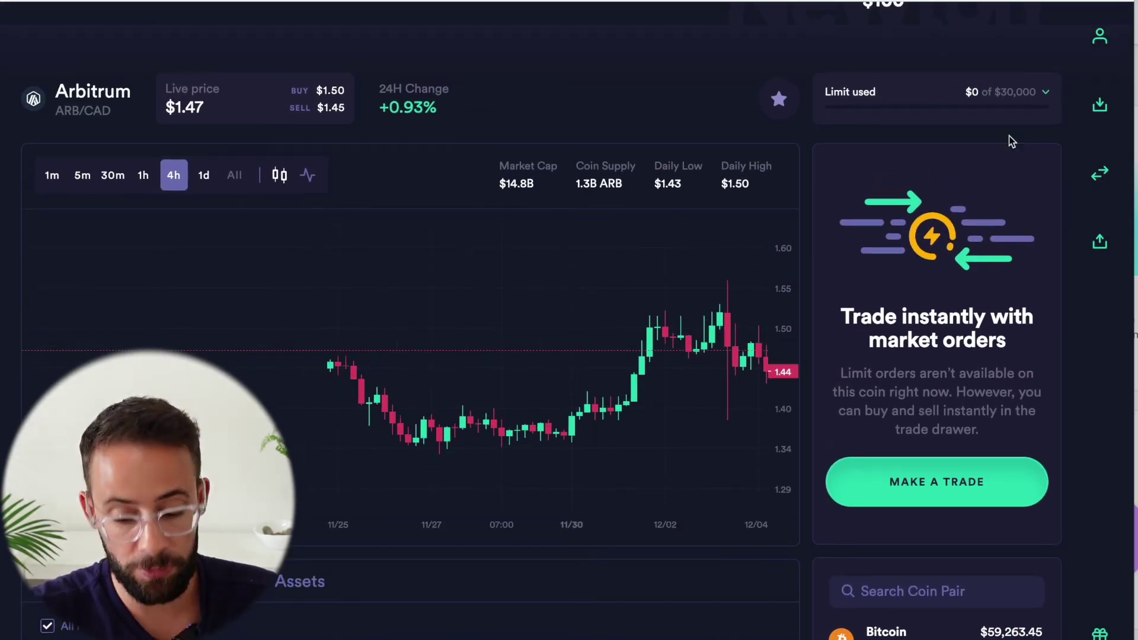
# Buy ETH with 50% of the cash, refreshing the quote, getting 0.016054 ETH for $49.99 CAD.
pyautogui.click(999, 492)
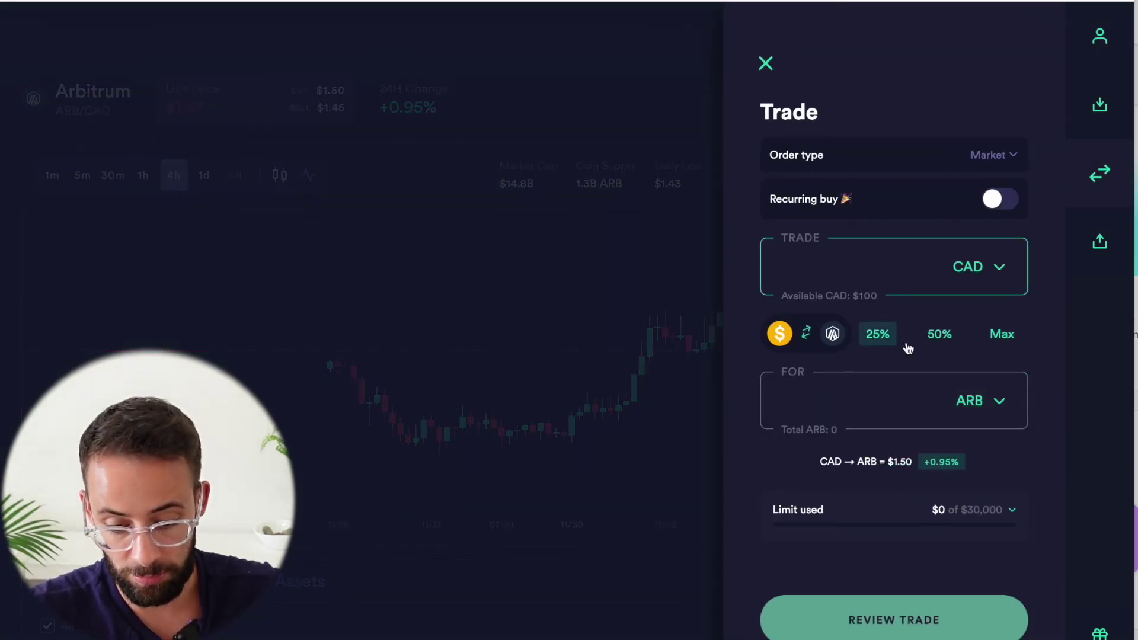
pyautogui.click(997, 400)
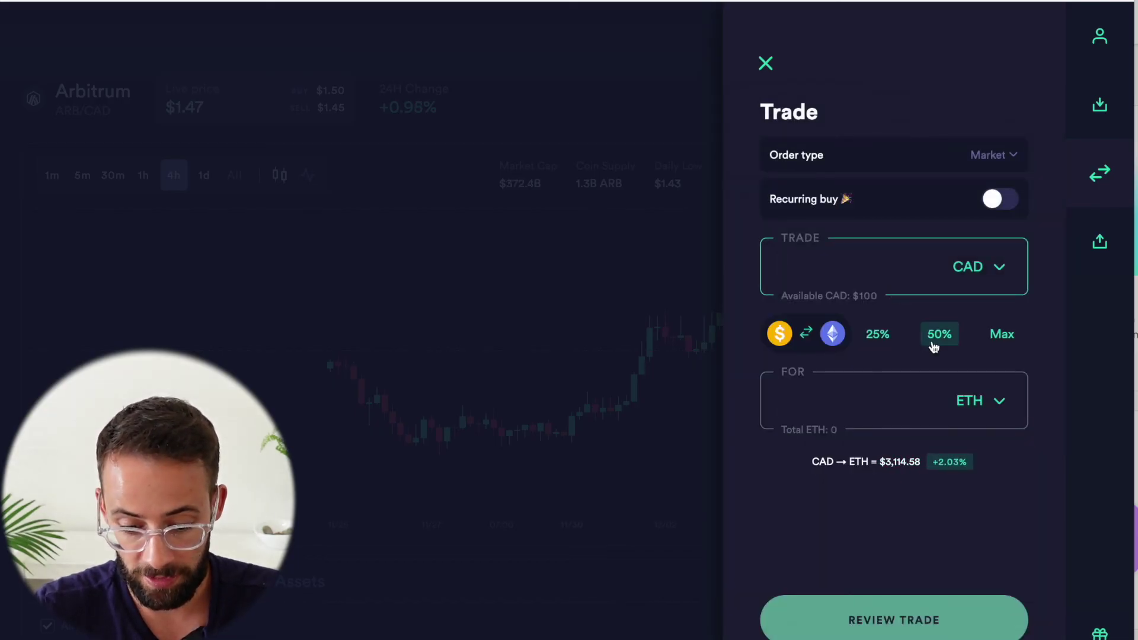
pyautogui.click(937, 344)
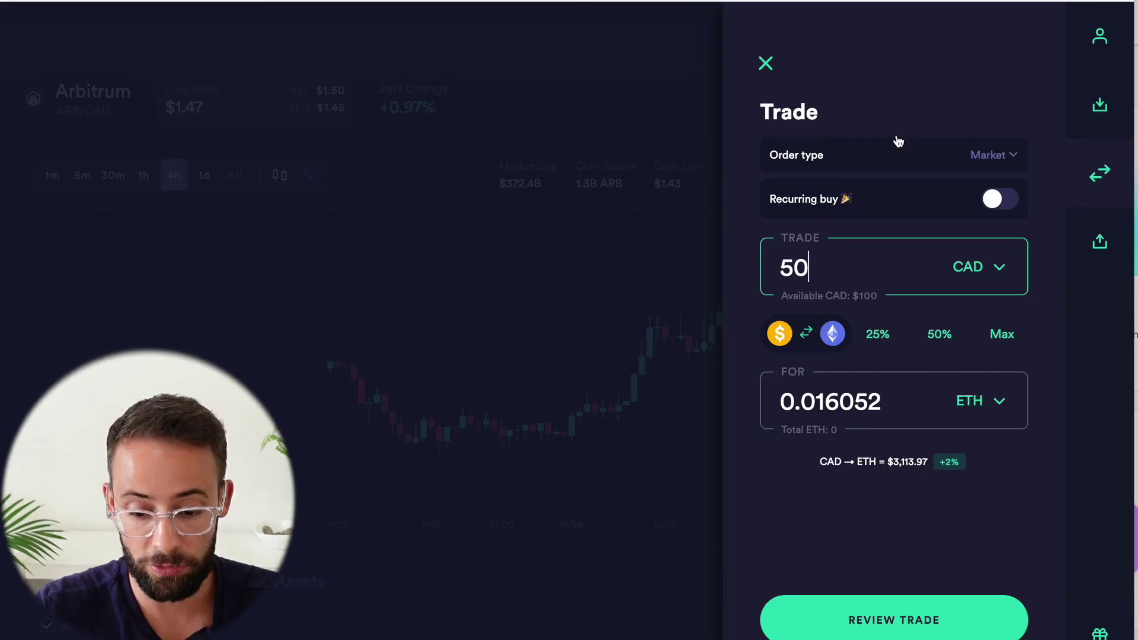
pyautogui.click(894, 623)
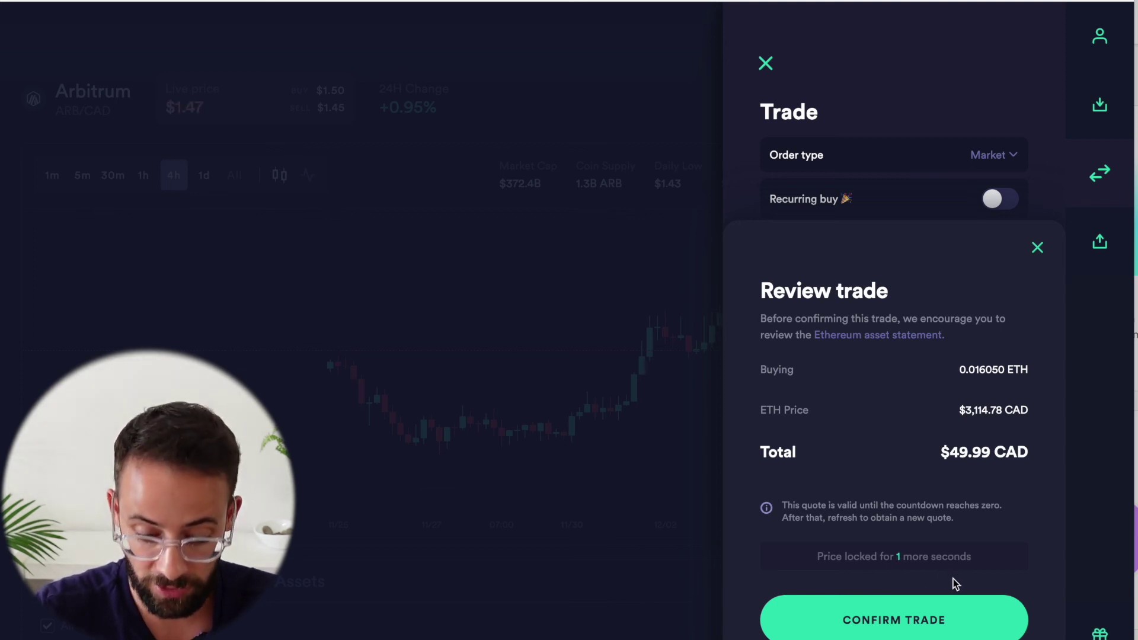
pyautogui.click(931, 630)
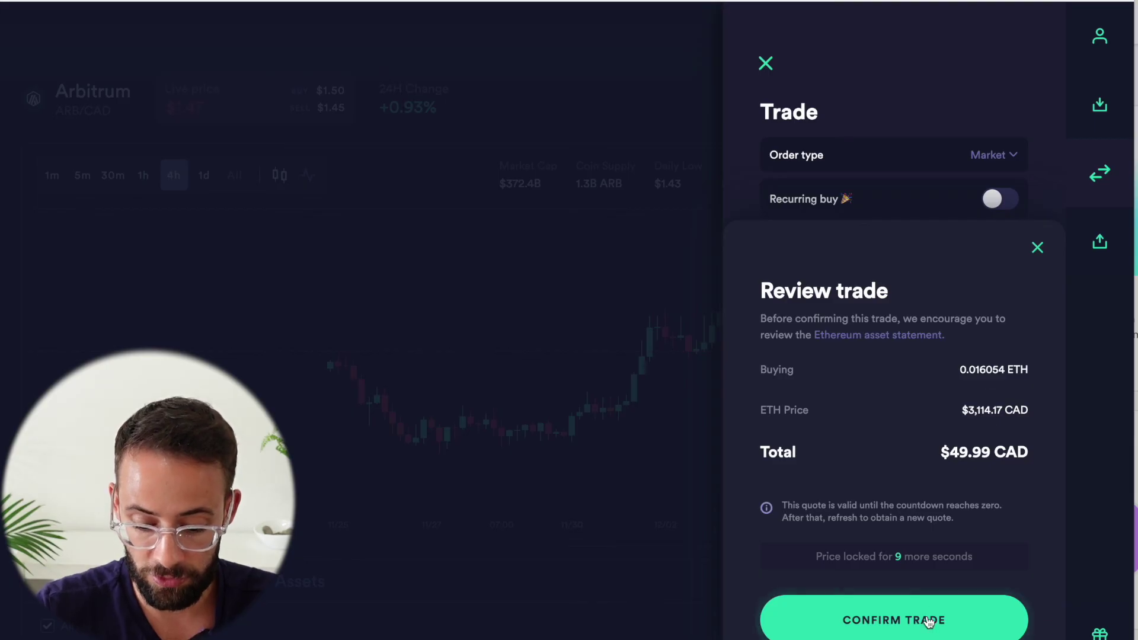
pyautogui.click(933, 611)
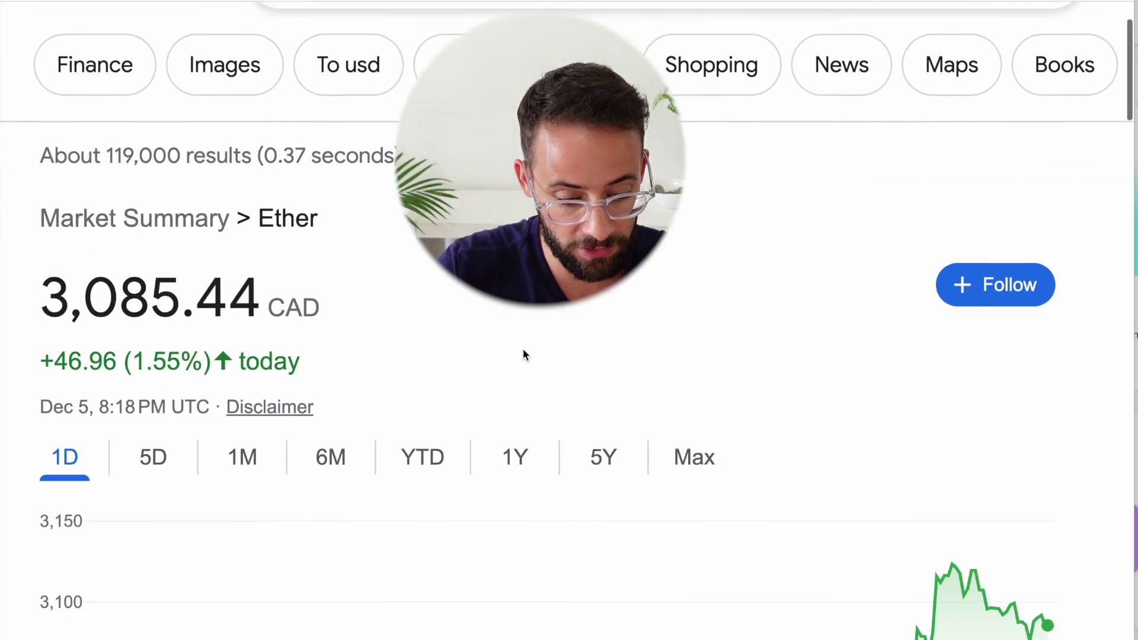
pyautogui.scroll(-6, 526, 353)
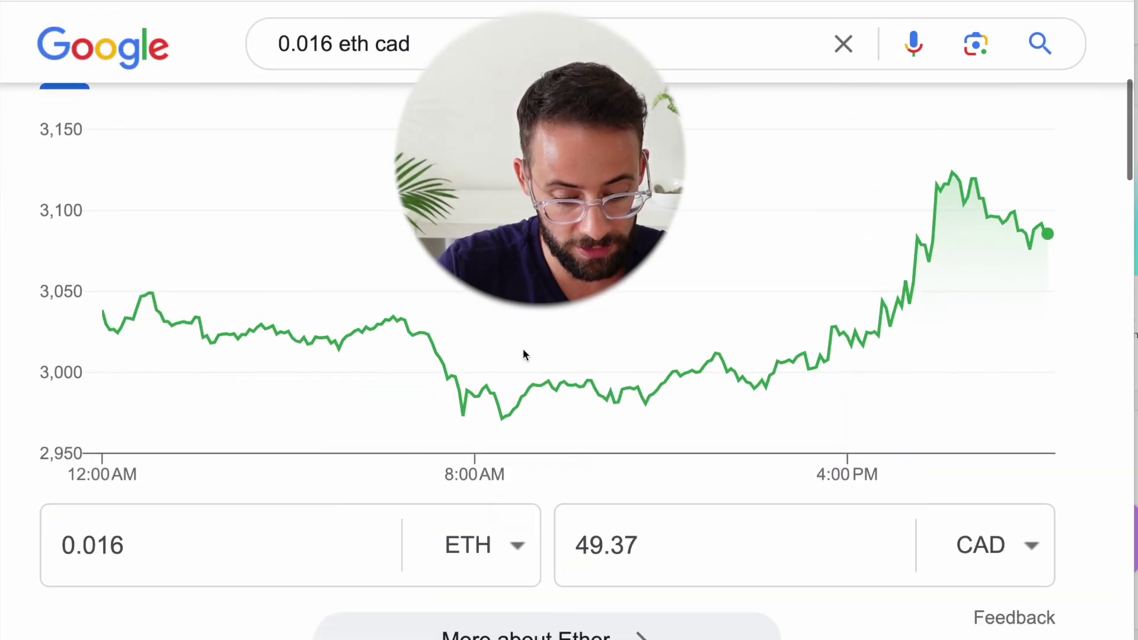
# Scroll the Google results to the converter showing 0.016 ETH is about 49.37 CAD.
pyautogui.scroll(-2, 526, 388)
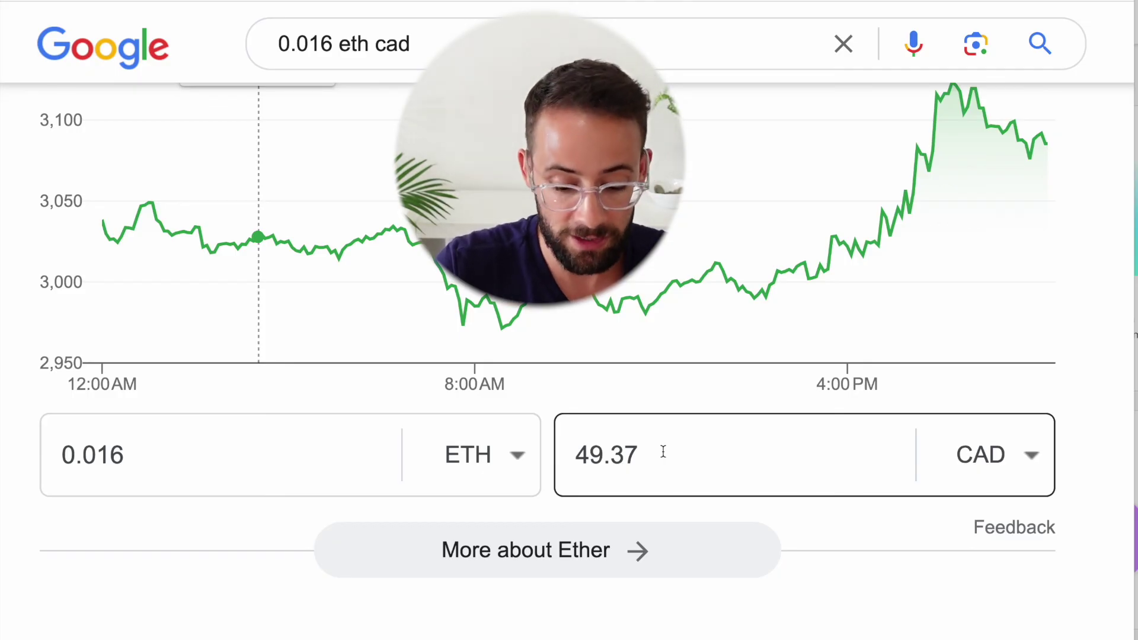
pyautogui.scroll(-1, 663, 451)
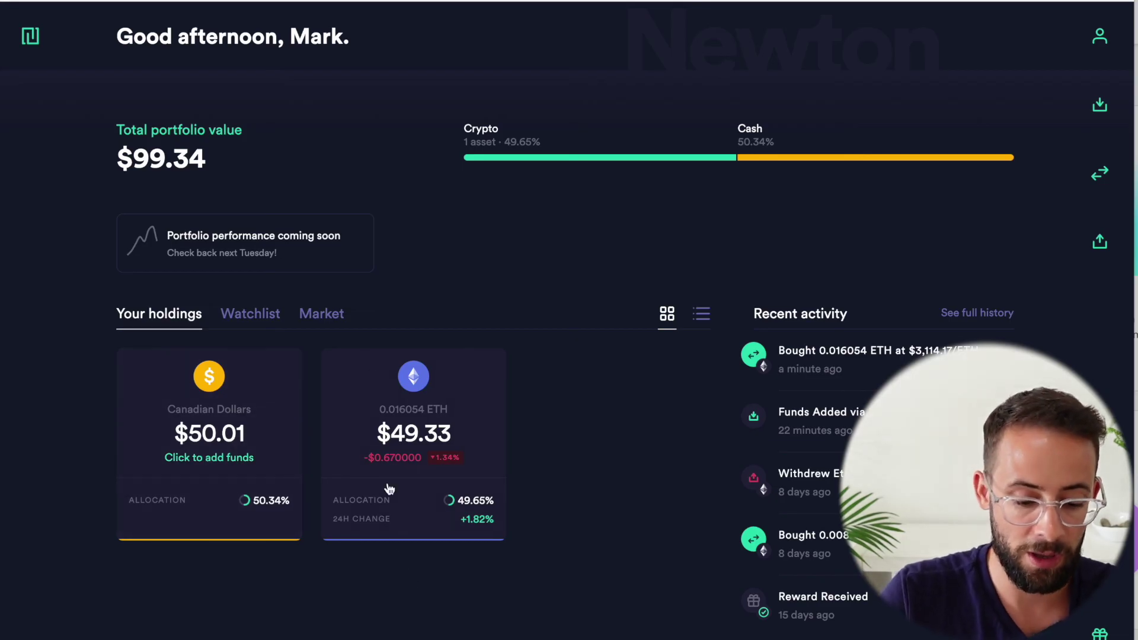
# Draft a 25% sell of 0.0040135 ETH for 12.18 CAD, then discard it and return to the dashboard.
pyautogui.click(480, 411)
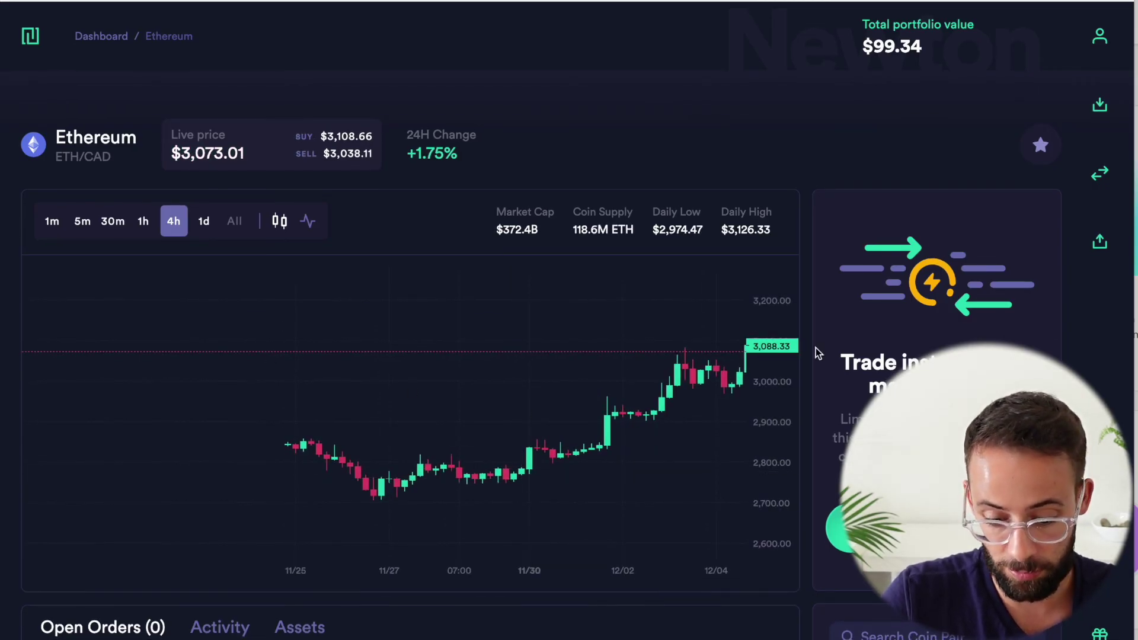
pyautogui.click(1100, 173)
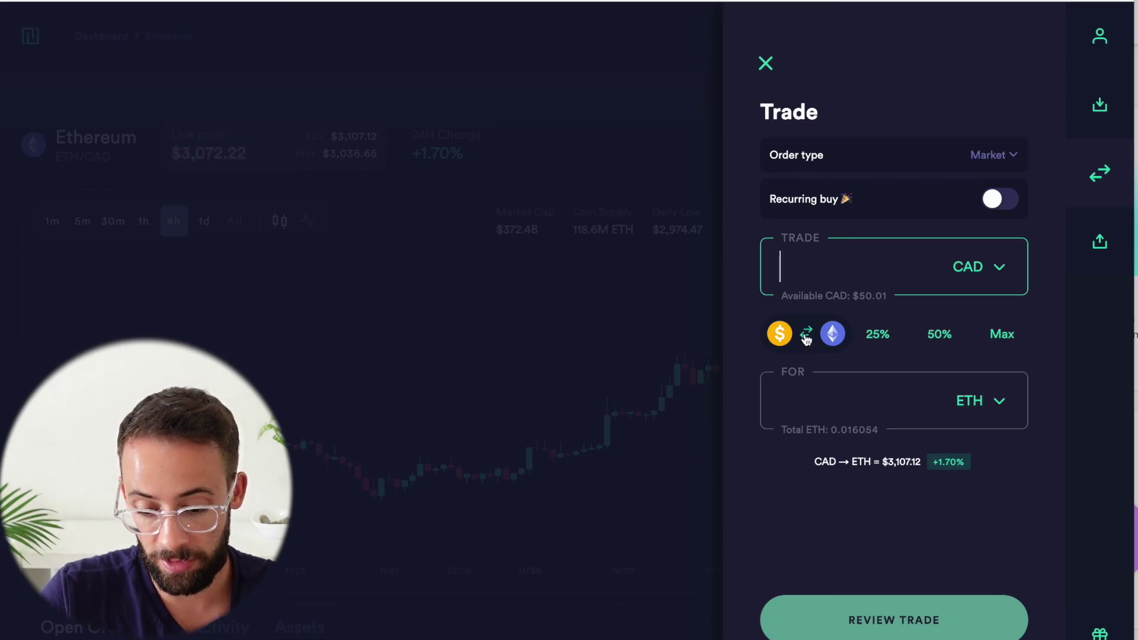
pyautogui.click(806, 334)
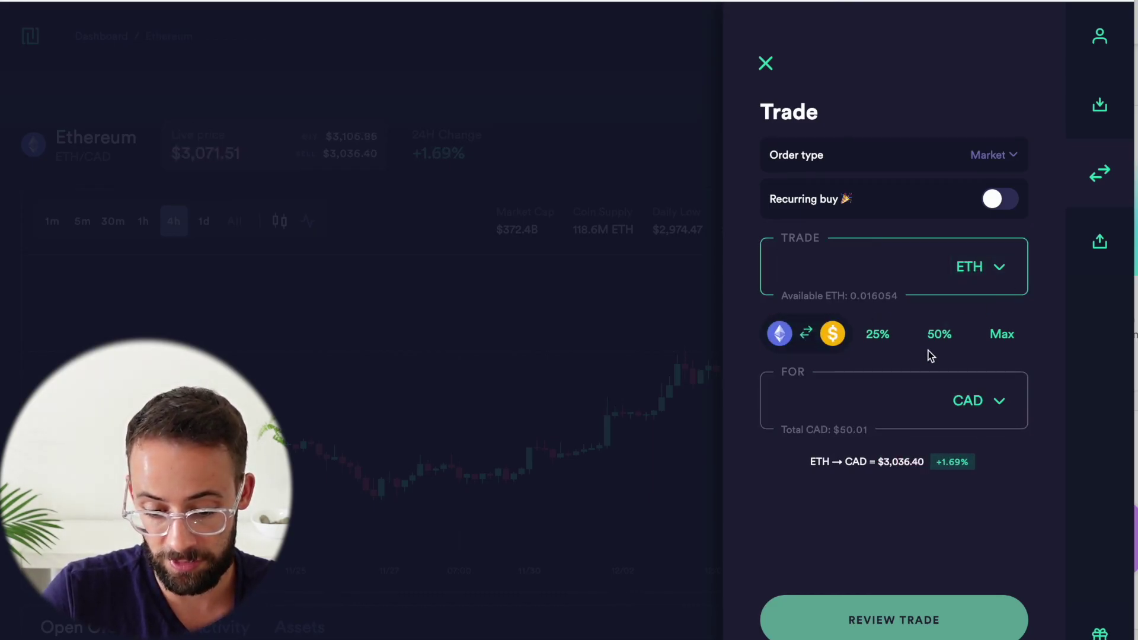
pyautogui.click(882, 344)
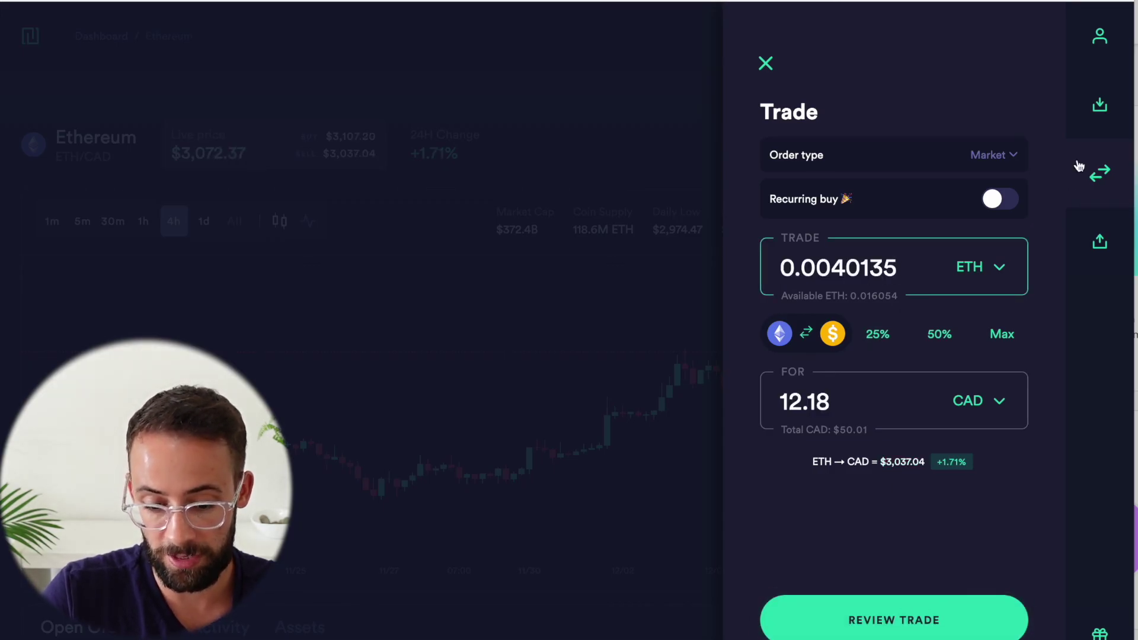
pyautogui.click(768, 69)
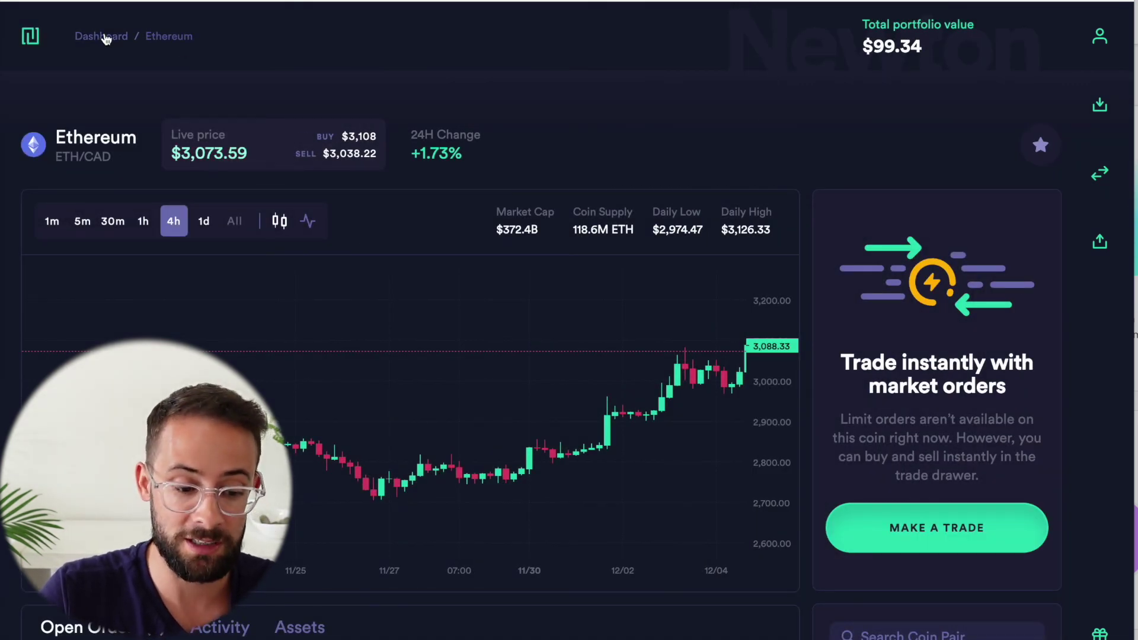
pyautogui.click(101, 36)
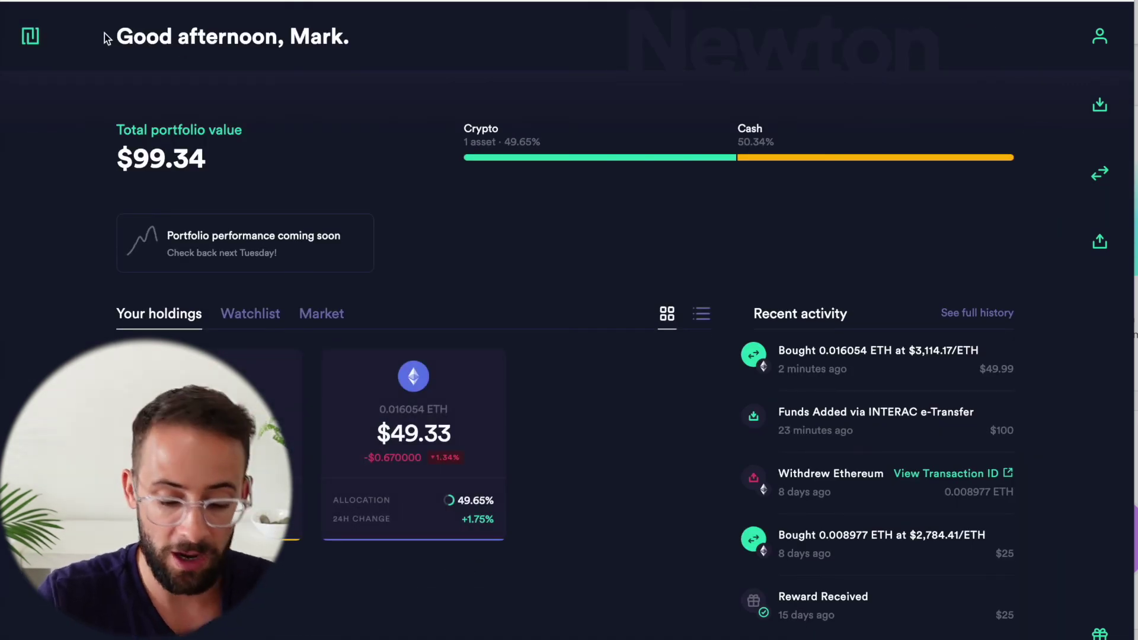